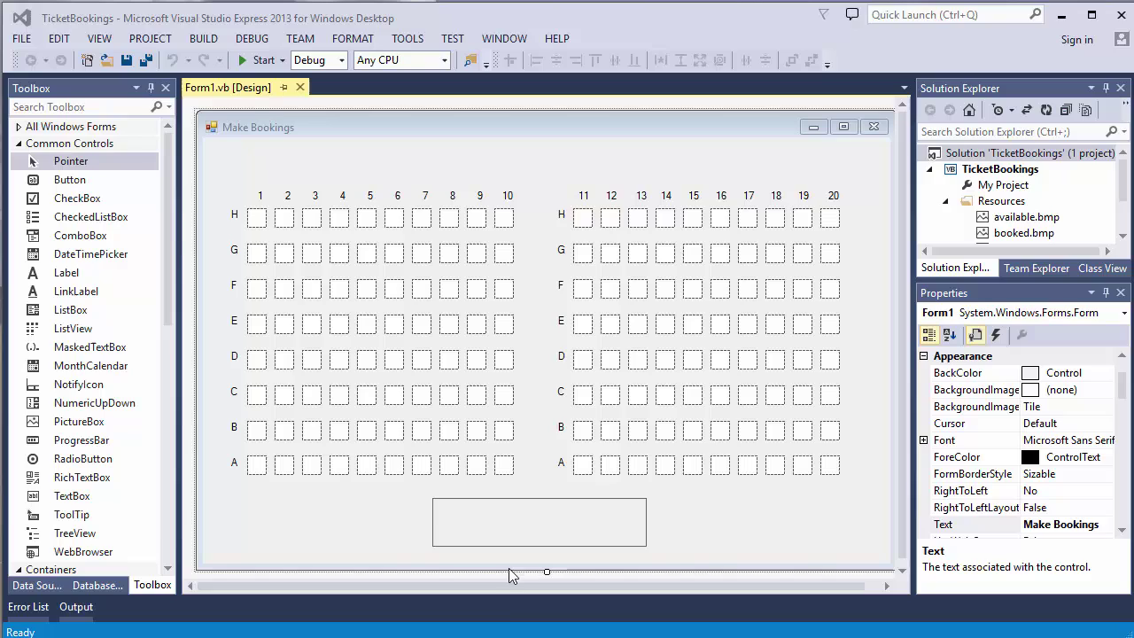
Switch to Microsoft Access, open the tblCustomers table, shrink its window and move it to the right side of the workspace
{"action": "key", "text": "alt+Tab"}
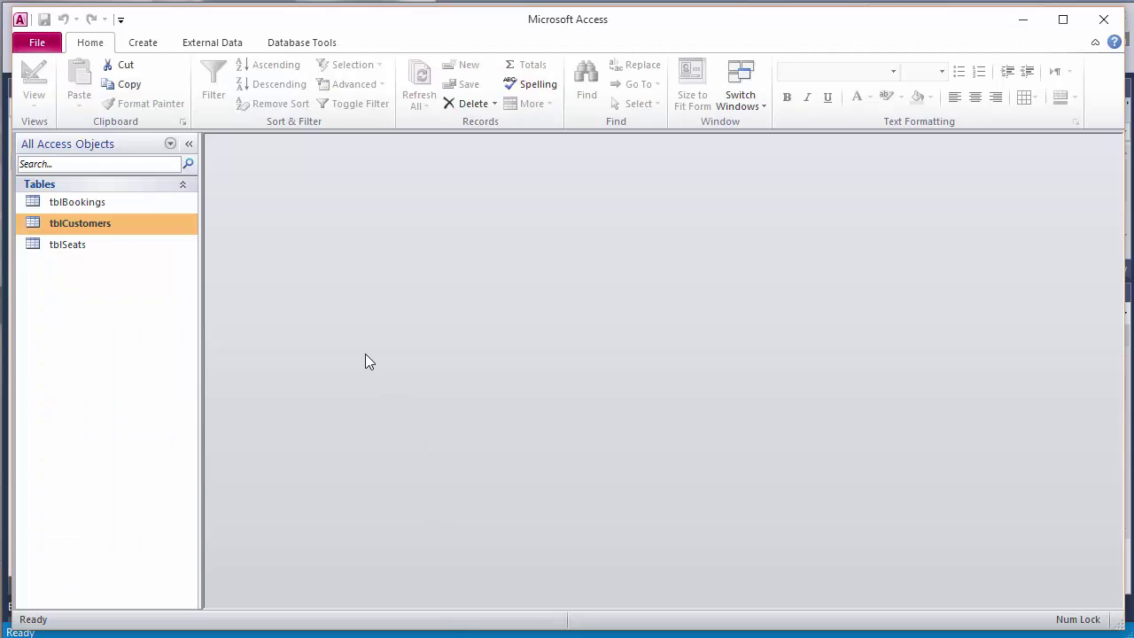
{"action": "double_click", "coordinate": [88, 222]}
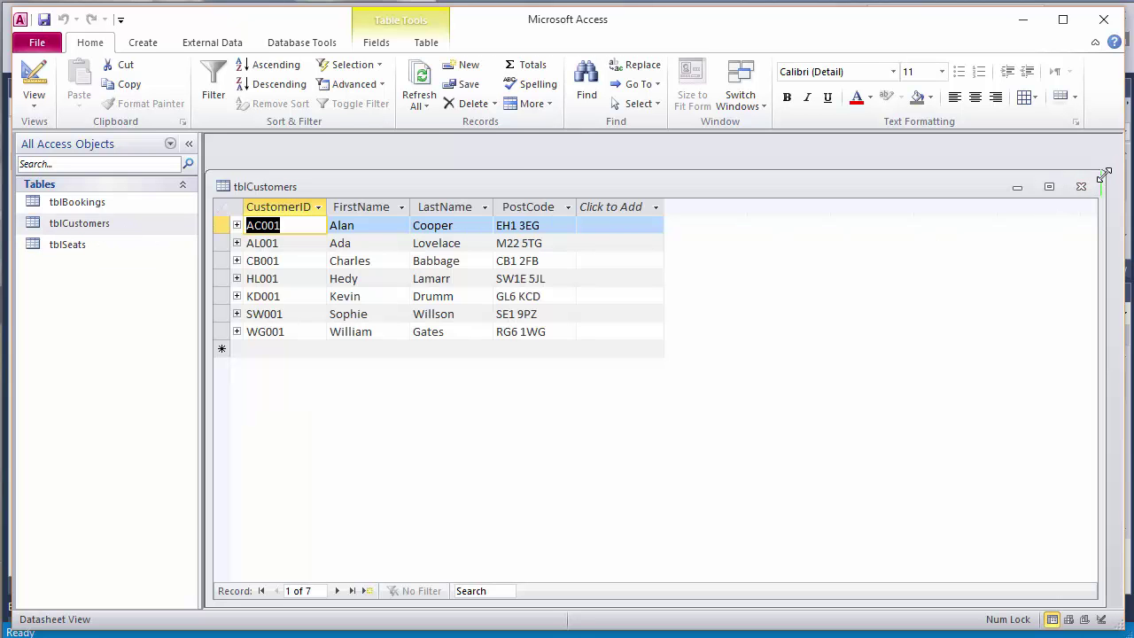
{"action": "left_click_drag", "start_coordinate": [1103, 171], "coordinate": [607, 357]}
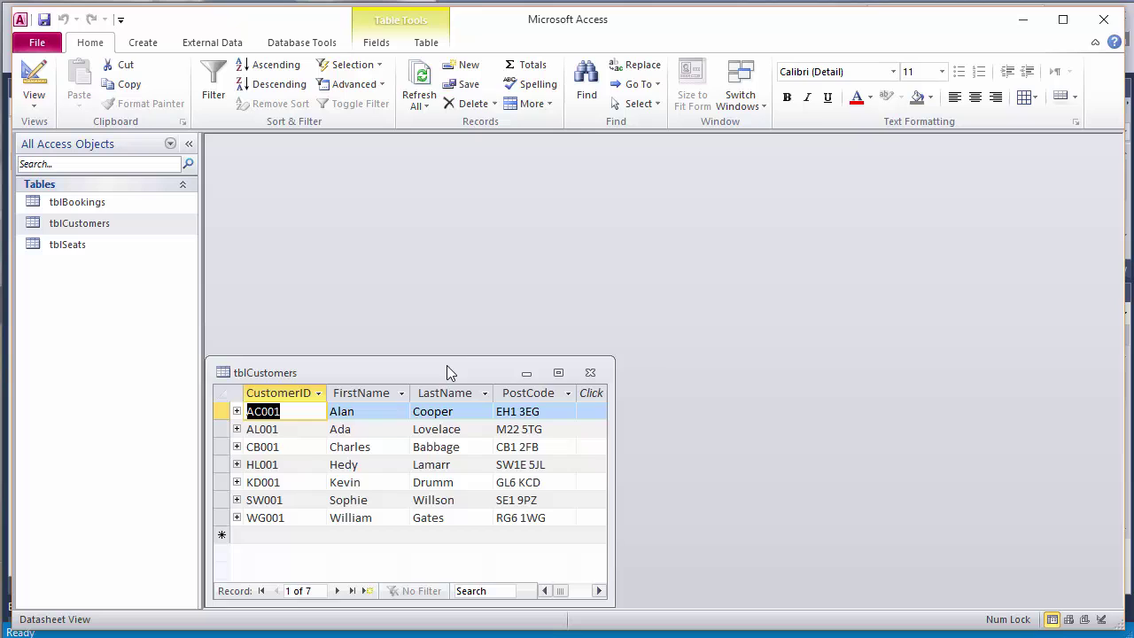
{"action": "left_click_drag", "start_coordinate": [446, 365], "coordinate": [660, 242]}
{"action": "left_click_drag", "start_coordinate": [740, 222], "coordinate": [817, 186]}
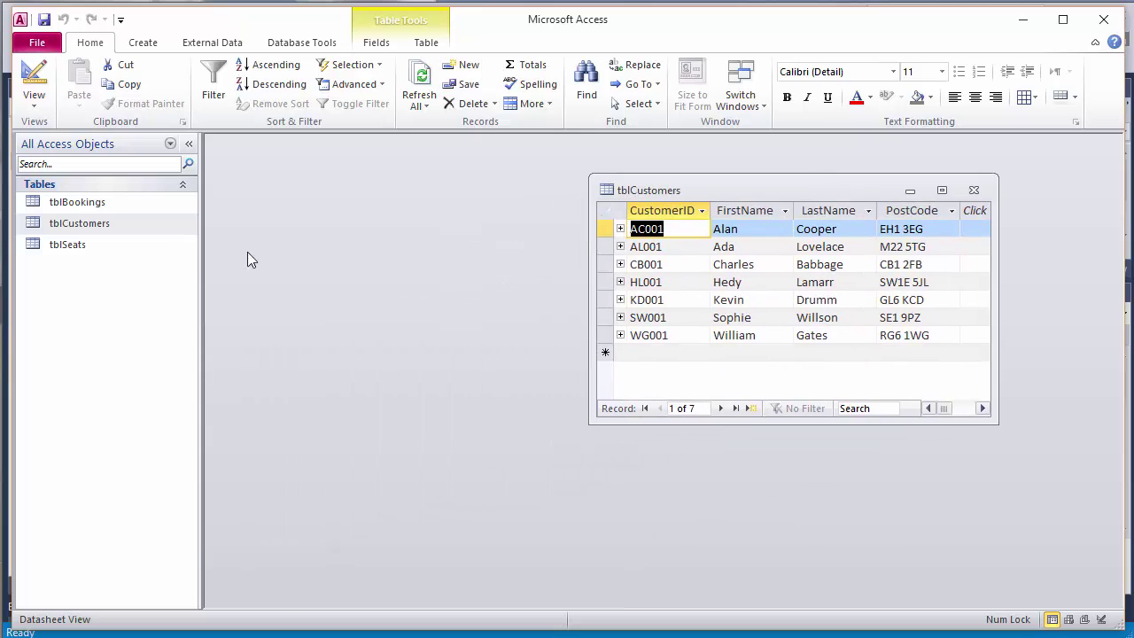
Open the tblSeats table, shrink its window and place it to the left of tblCustomers
{"action": "double_click", "coordinate": [83, 244]}
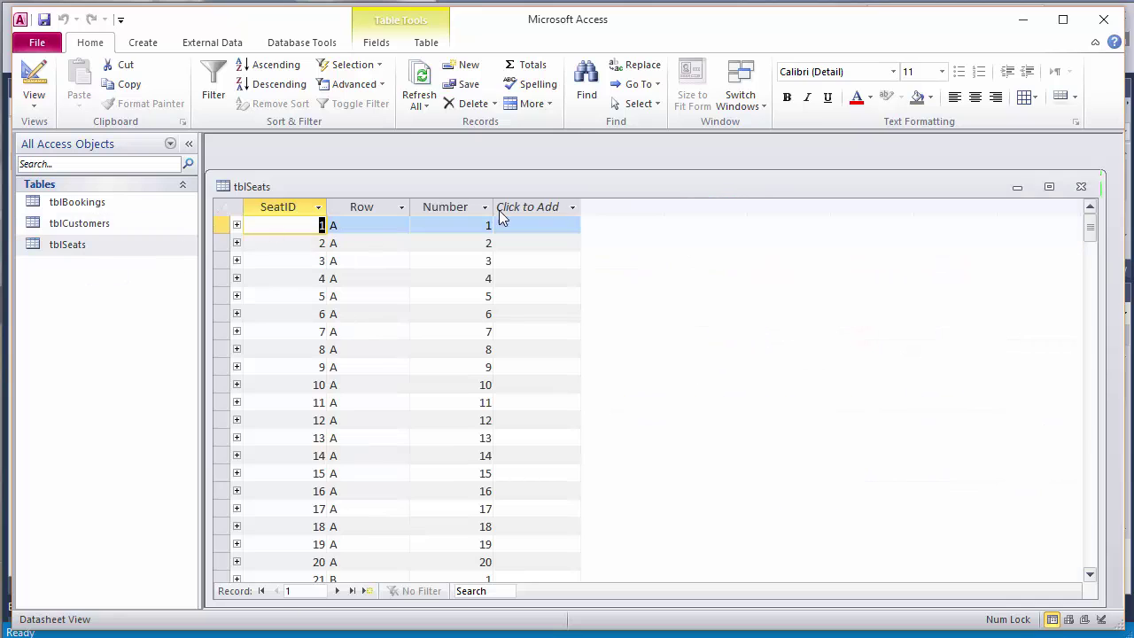
{"action": "left_click_drag", "start_coordinate": [1104, 171], "coordinate": [531, 338]}
{"action": "left_click_drag", "start_coordinate": [382, 351], "coordinate": [383, 175]}
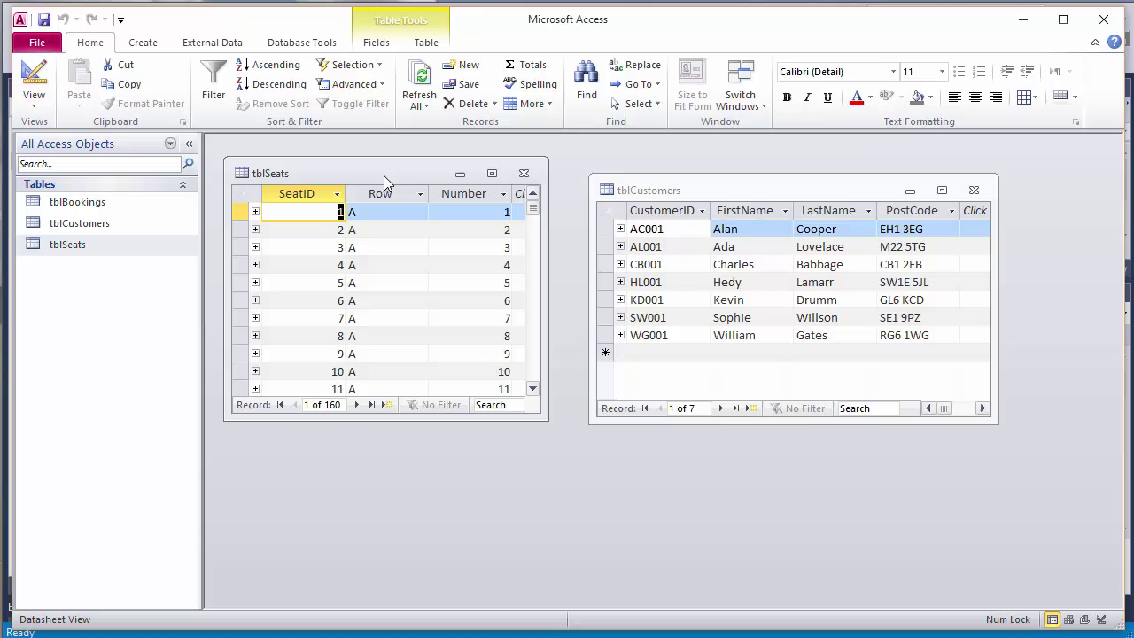
Open the tblBookings table, shrink its window and place it centrally, overlapping the seats and customers tables
{"action": "double_click", "coordinate": [65, 207]}
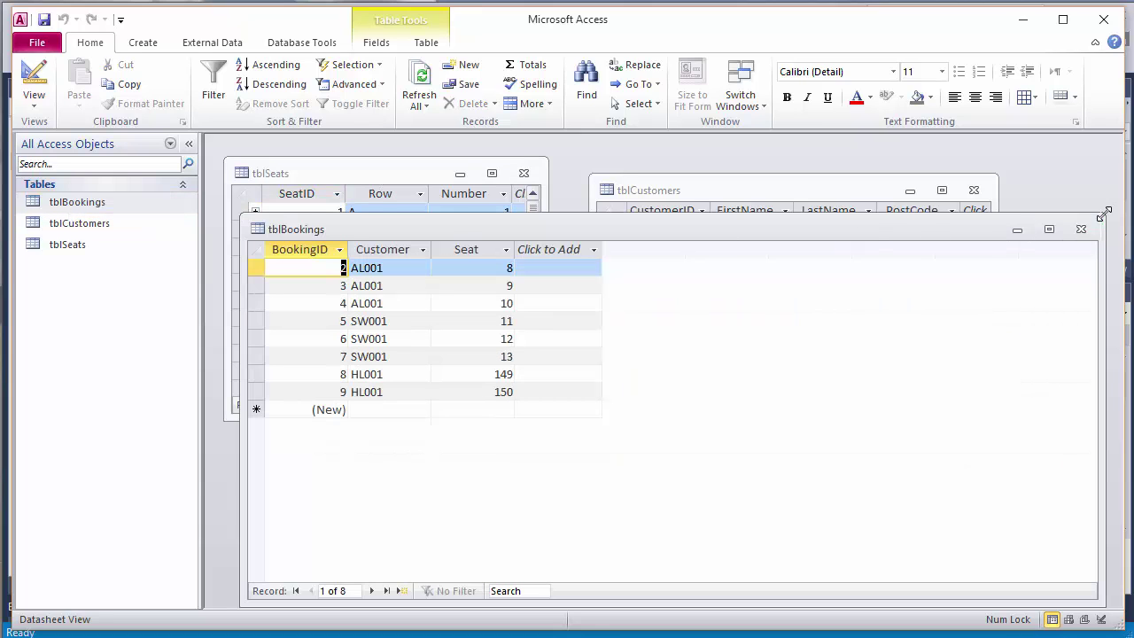
{"action": "left_click_drag", "start_coordinate": [1106, 212], "coordinate": [565, 394]}
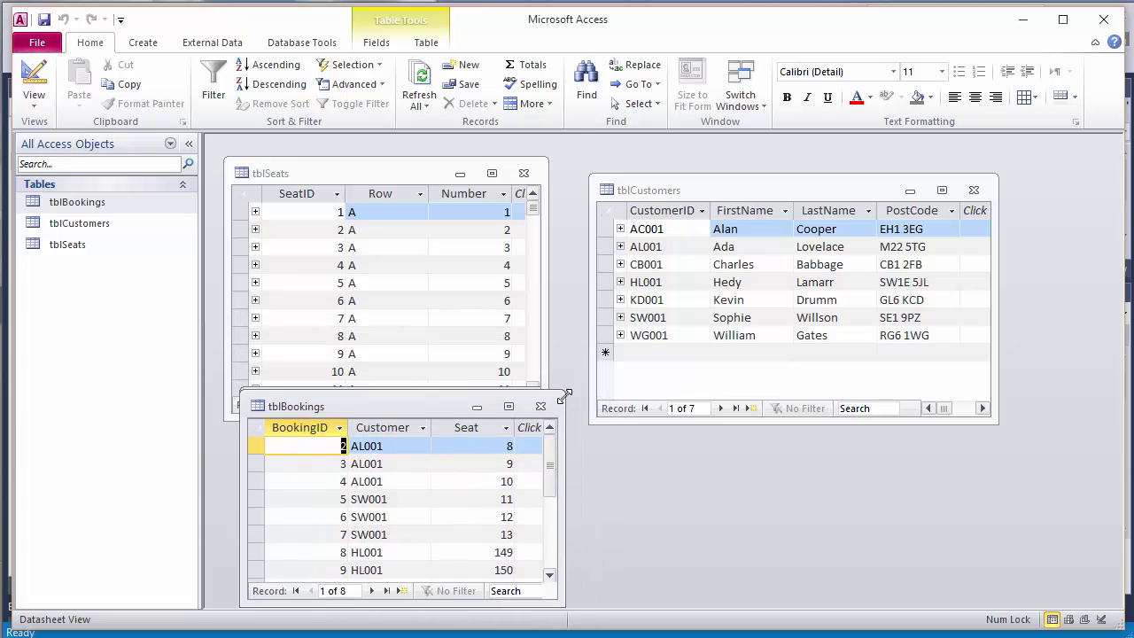
{"action": "left_click_drag", "start_coordinate": [421, 408], "coordinate": [605, 320]}
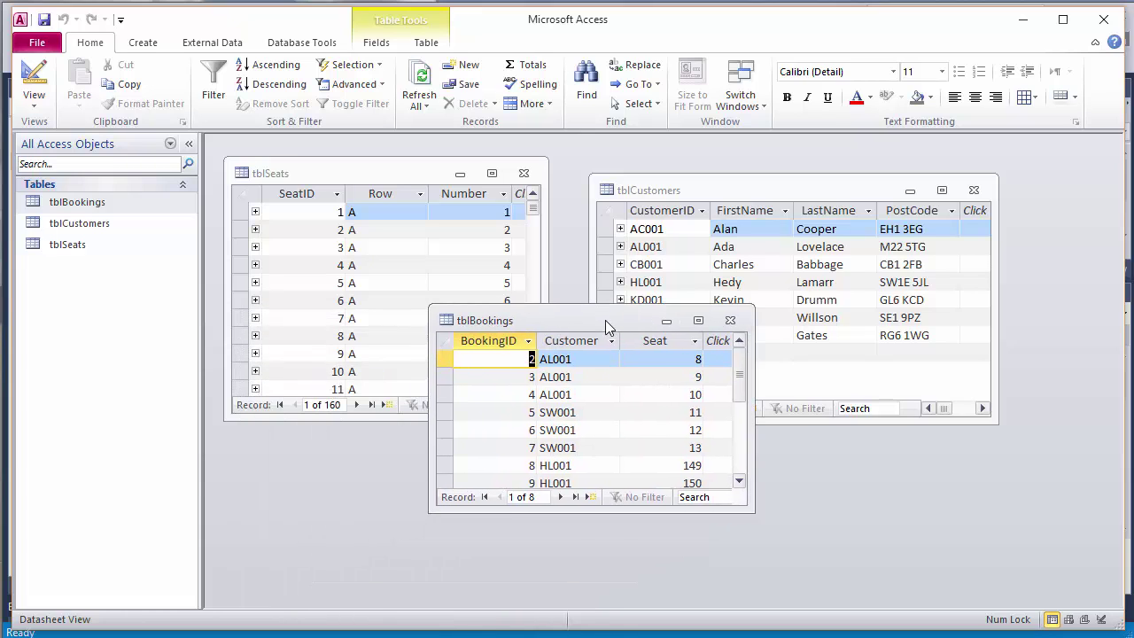
Bring tblCustomers and then tblSeats to the front, and enlarge the tblSeats window to show more records
{"action": "left_click", "coordinate": [680, 189]}
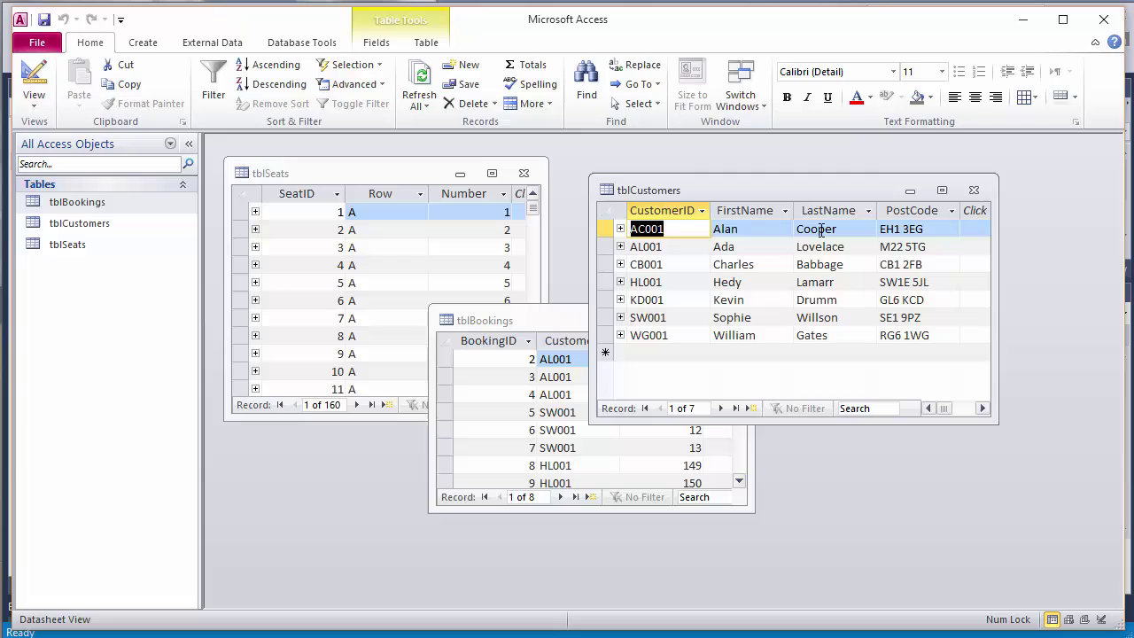
{"action": "left_click", "coordinate": [391, 172]}
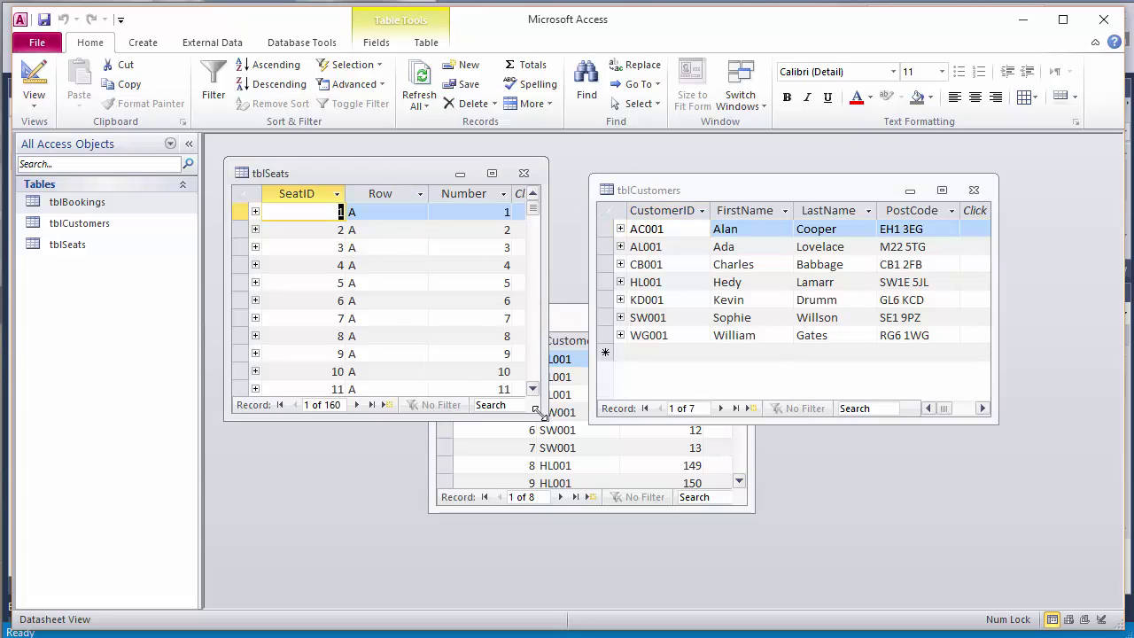
{"action": "left_click_drag", "start_coordinate": [542, 421], "coordinate": [555, 593]}
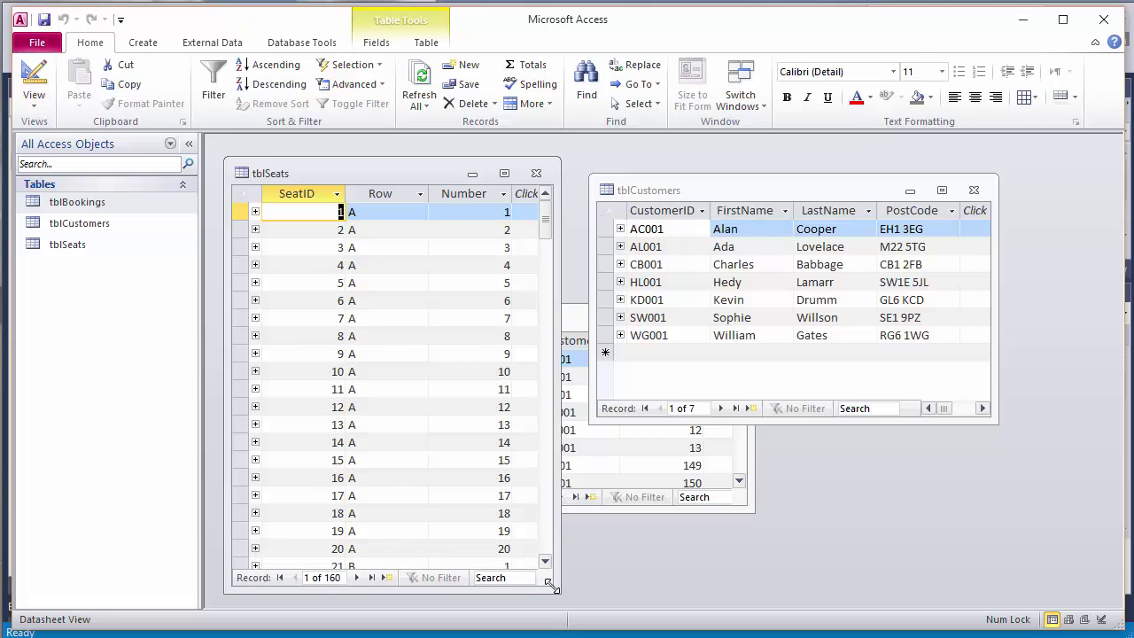
{"action": "left_click_drag", "start_coordinate": [383, 173], "coordinate": [381, 159]}
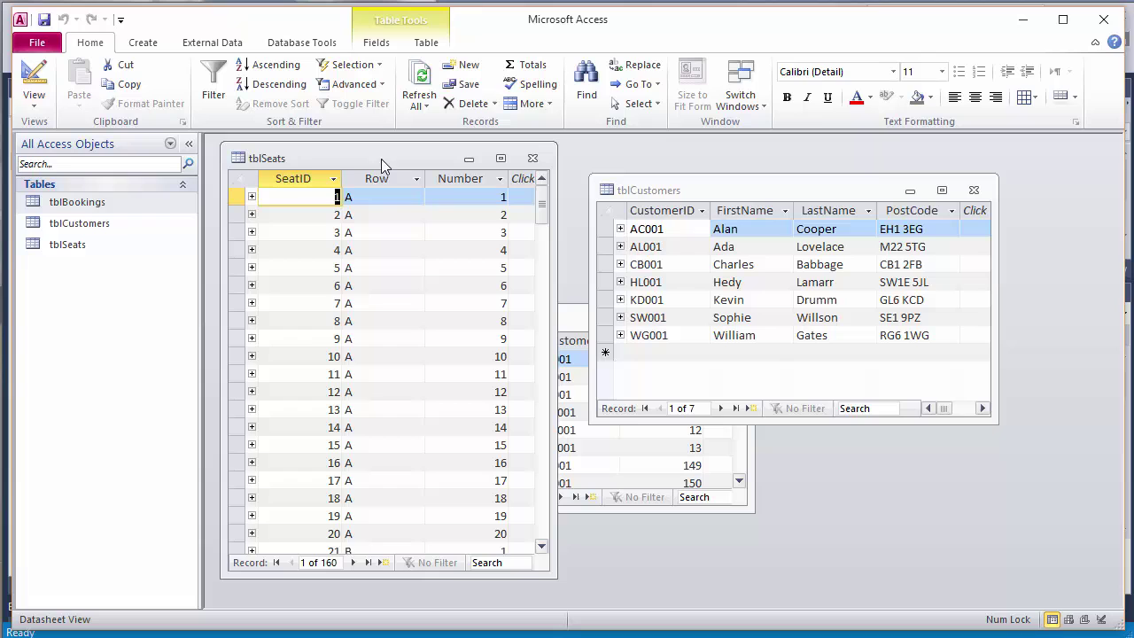
Browse the tblSeats records from the first seats in row A to the last seat in row H
{"action": "key", "text": "Down"}
{"action": "key", "text": "Down"}
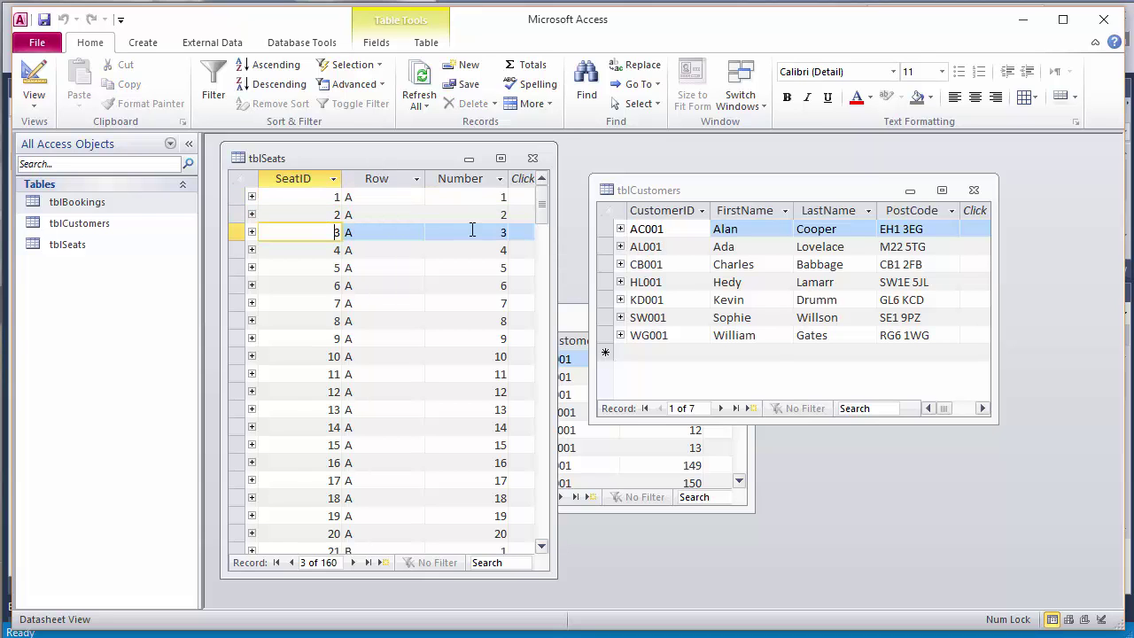
{"action": "left_click_drag", "start_coordinate": [538, 218], "coordinate": [544, 503]}
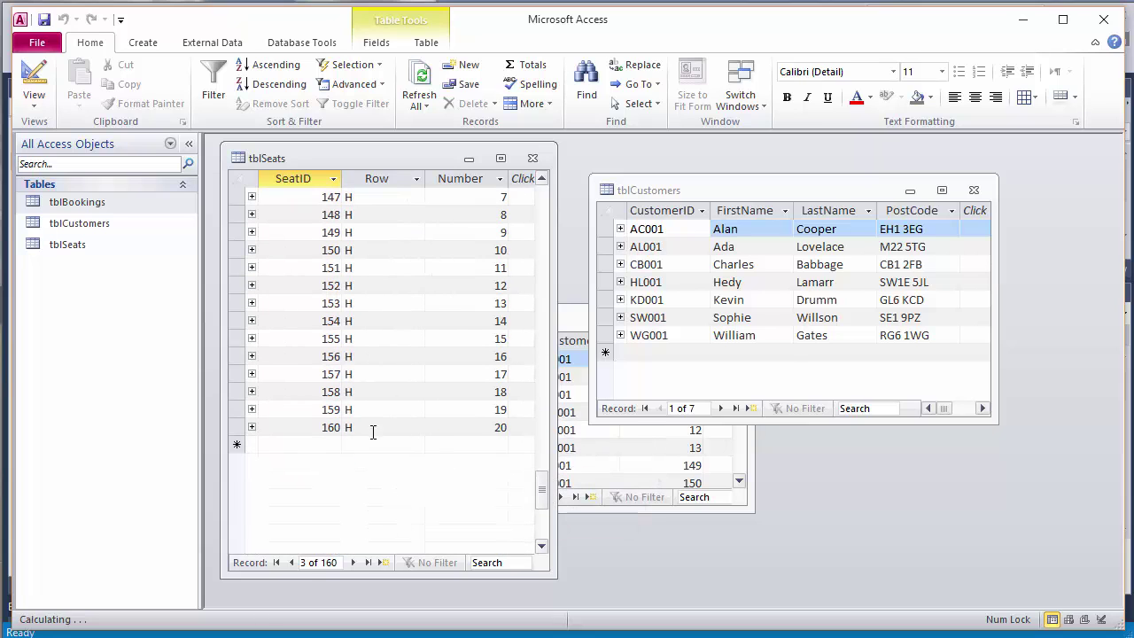
{"action": "left_click", "coordinate": [315, 427]}
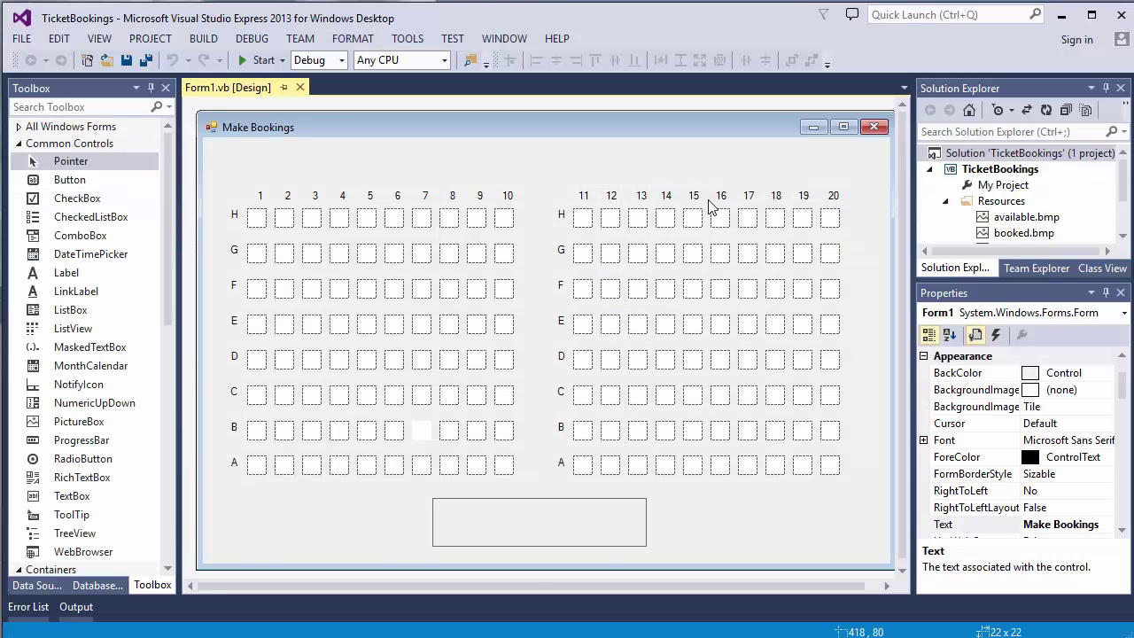
Compare the row H picture boxes for seats 20, 1 and 8 on the Visual Studio form with their tblSeats records in Access
{"action": "left_click", "coordinate": [828, 217]}
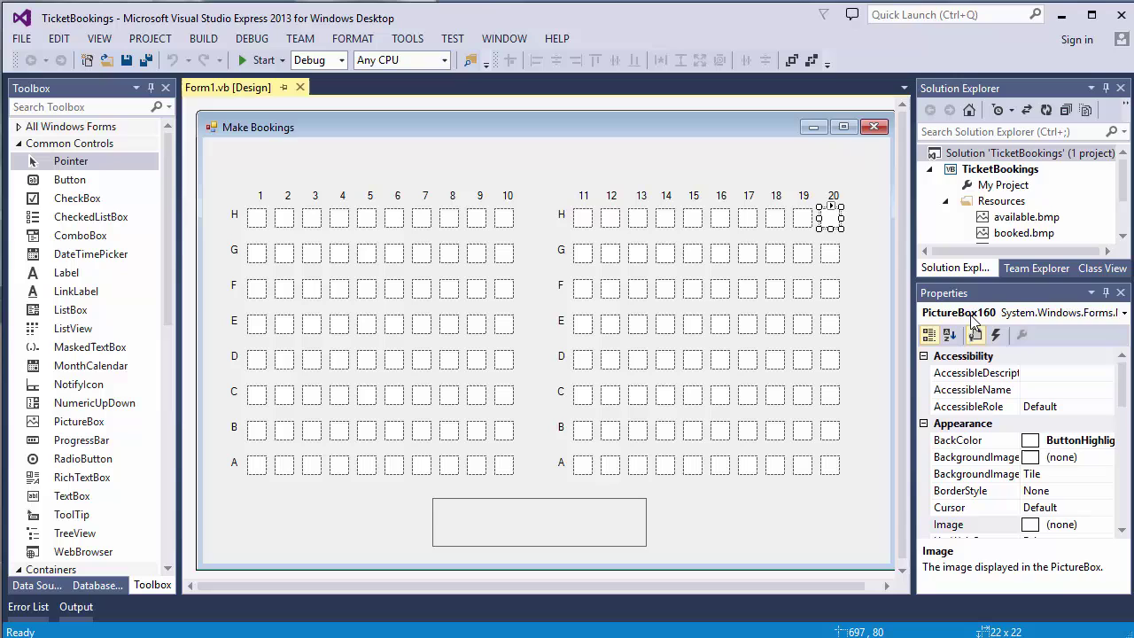
{"action": "key", "text": "alt+Tab"}
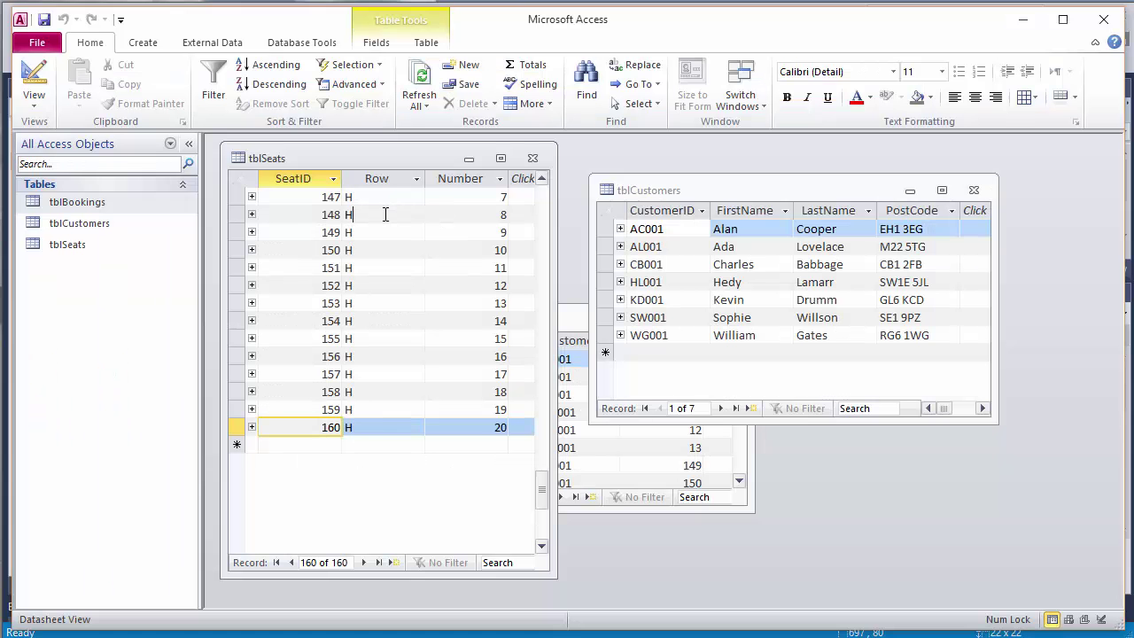
{"action": "left_click", "coordinate": [385, 214]}
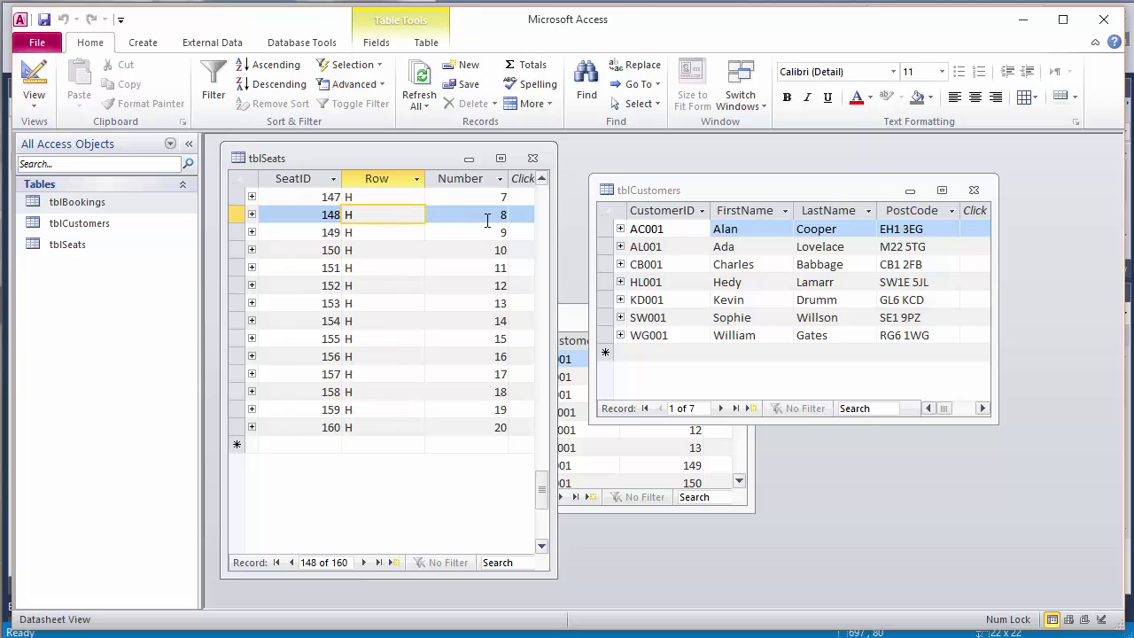
{"action": "key", "text": "alt+Tab"}
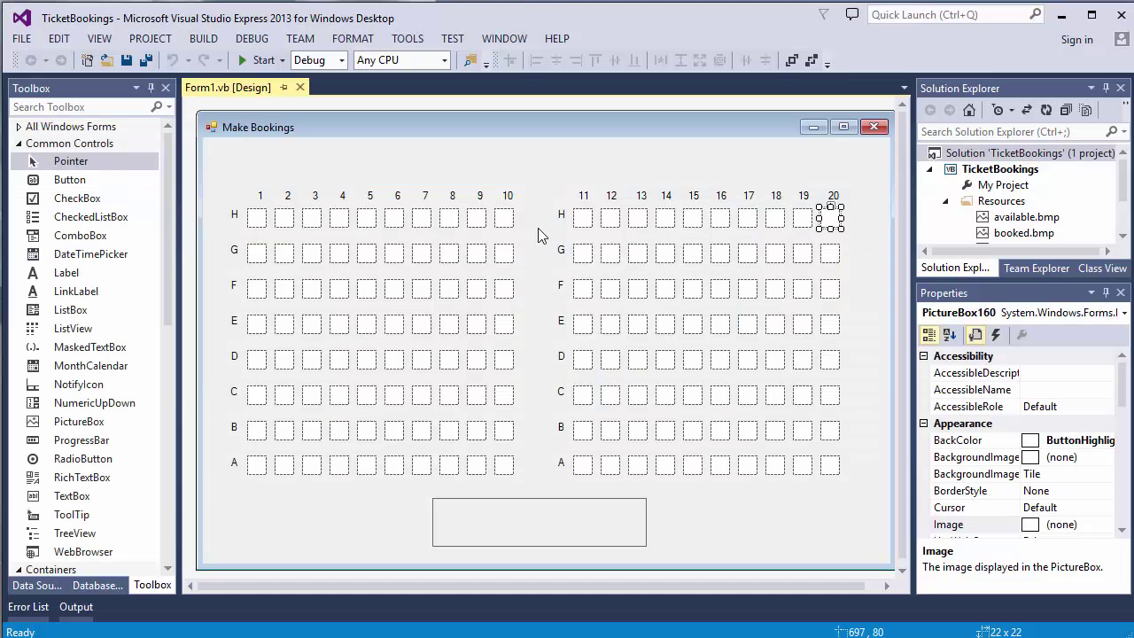
{"action": "left_click", "coordinate": [258, 217]}
{"action": "left_click", "coordinate": [448, 212]}
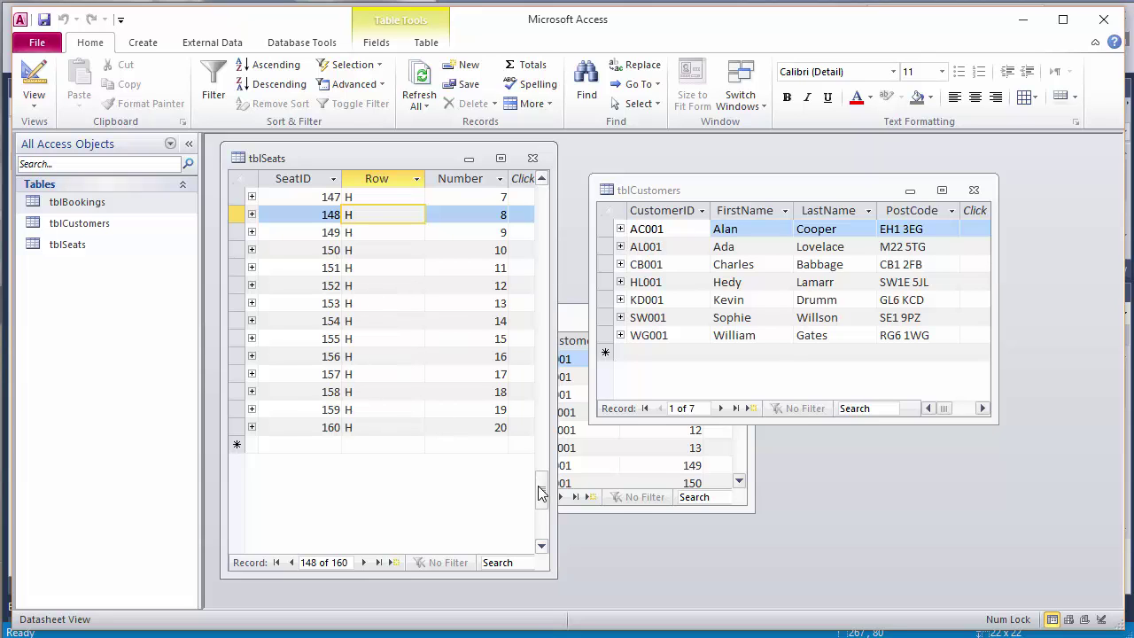
In Access, examine the SeatID, Row and Number fields of seat record 36 in tblSeats
{"action": "left_click_drag", "start_coordinate": [538, 488], "coordinate": [529, 262]}
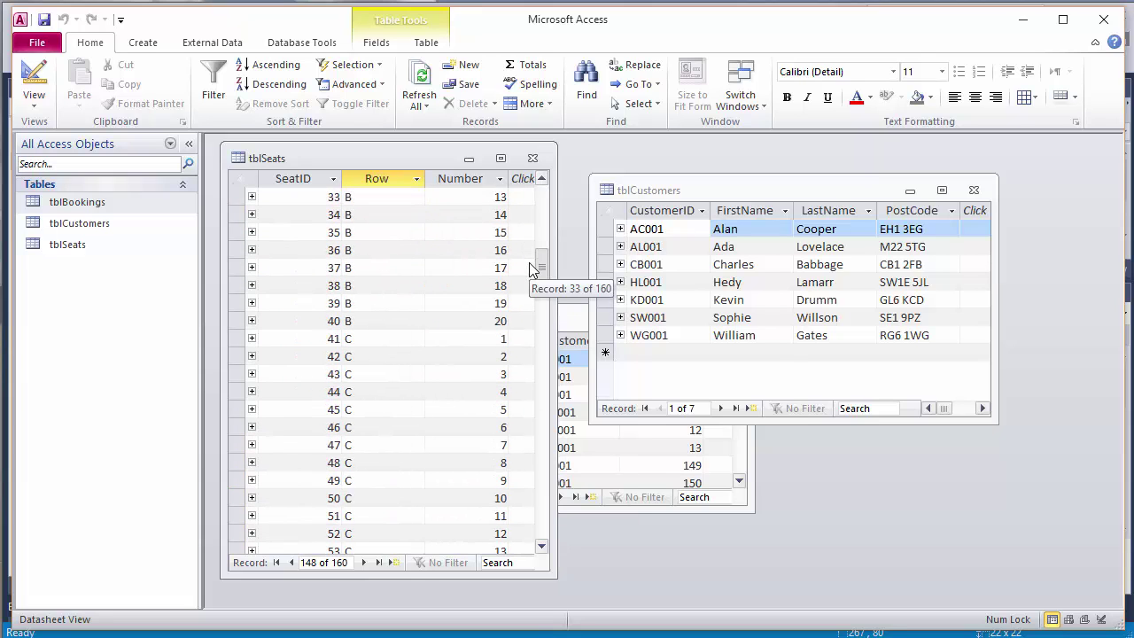
{"action": "left_click", "coordinate": [308, 251]}
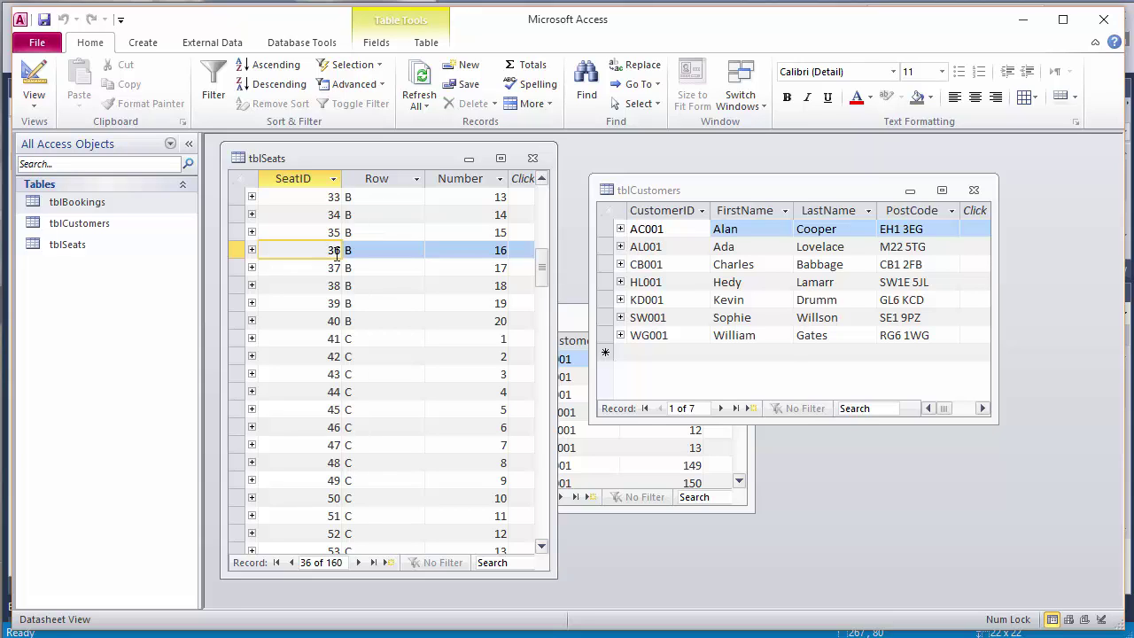
{"action": "left_click", "coordinate": [379, 253]}
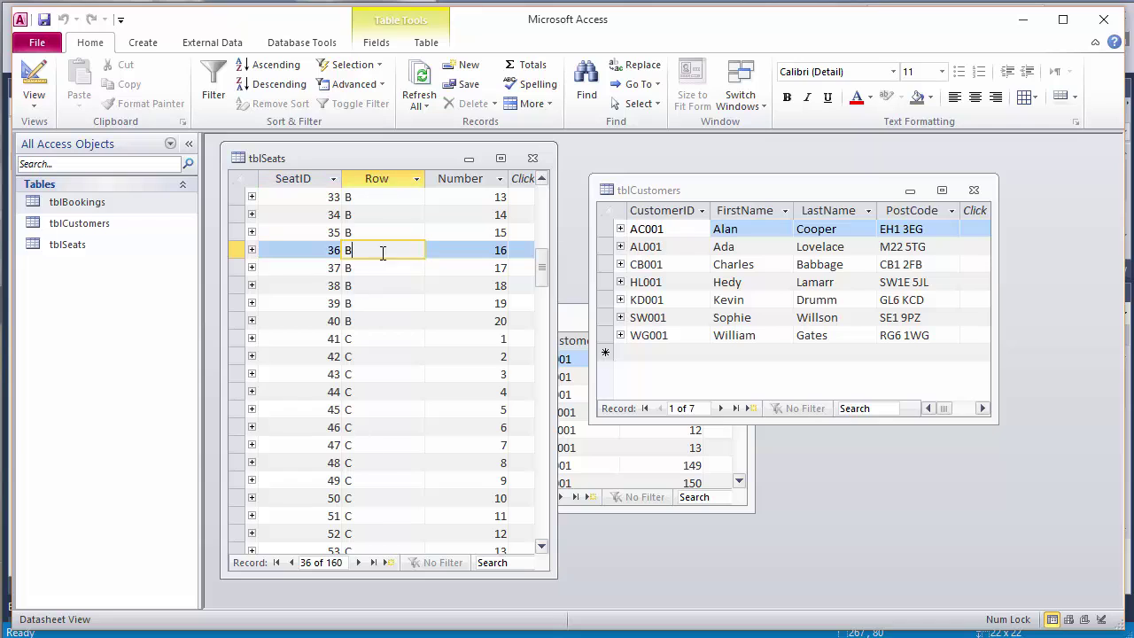
{"action": "left_click", "coordinate": [455, 253]}
Bring tblBookings to the front, enlarge its window to show all bookings and reposition it so the customer records stay readable
{"action": "left_click", "coordinate": [571, 312]}
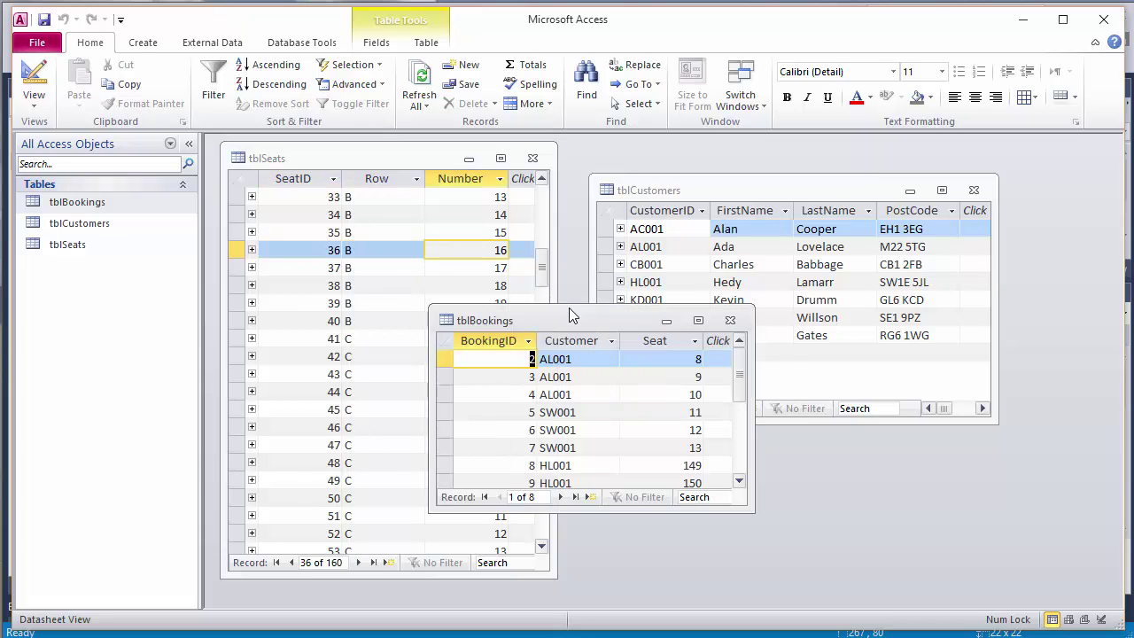
{"action": "left_click_drag", "start_coordinate": [571, 312], "coordinate": [563, 240]}
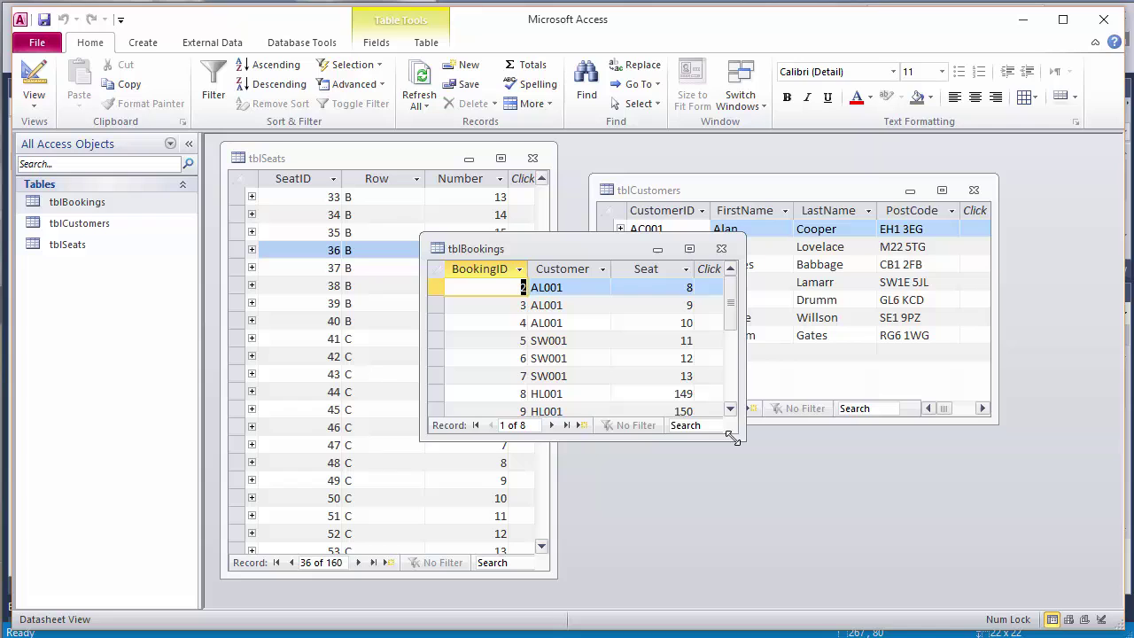
{"action": "left_click_drag", "start_coordinate": [742, 443], "coordinate": [815, 556]}
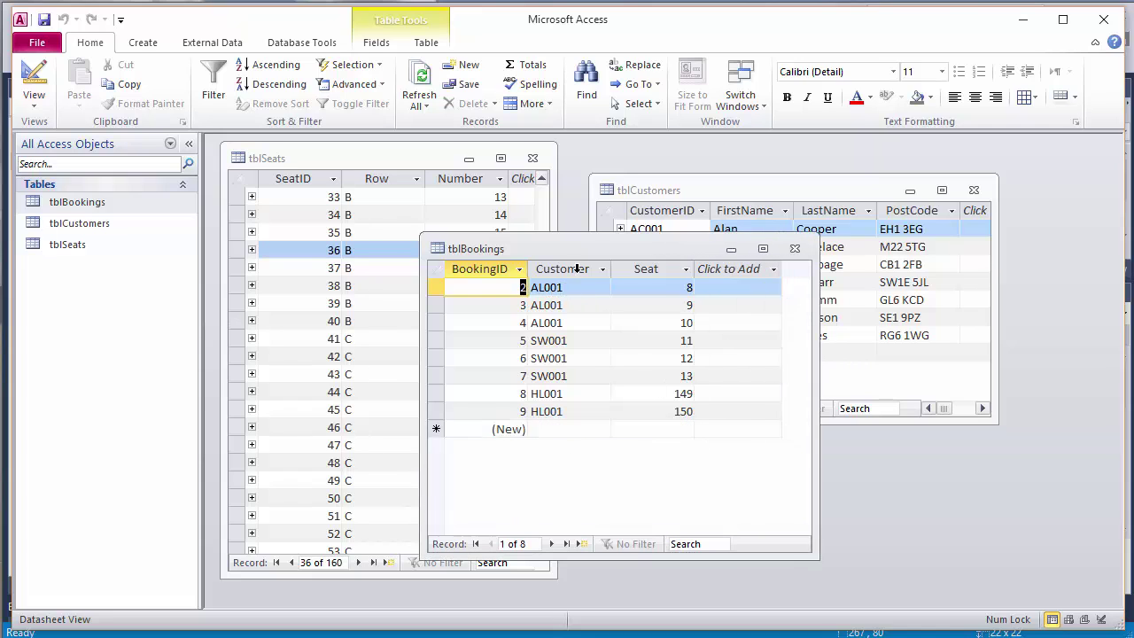
{"action": "left_click_drag", "start_coordinate": [569, 256], "coordinate": [564, 329]}
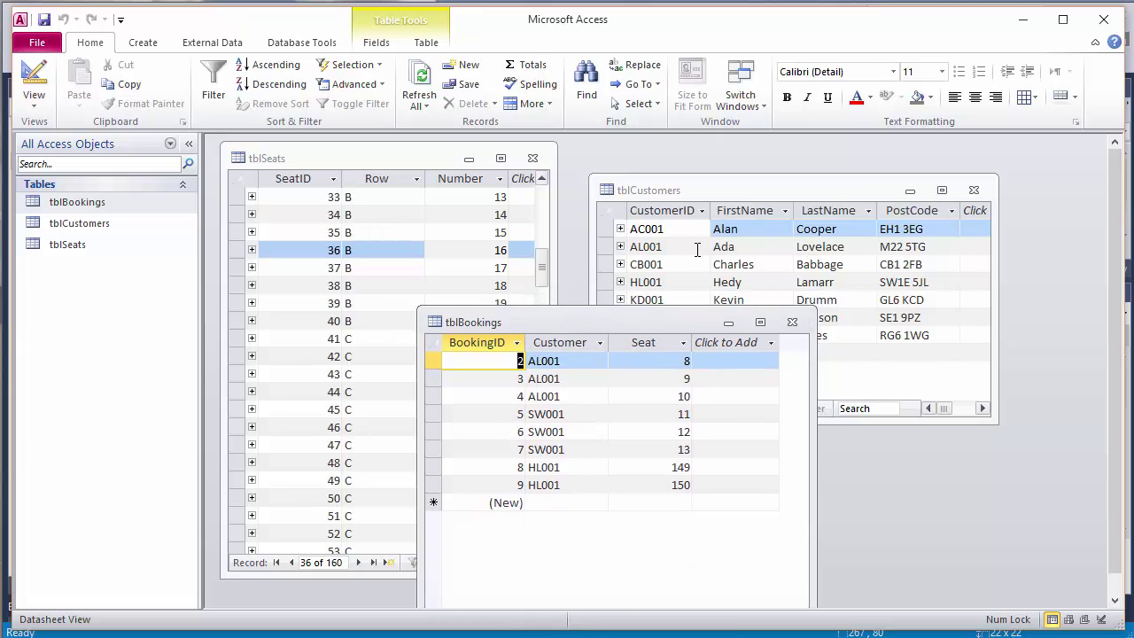
Check the seats of the first three bookings in tblBookings against the matching tblSeats records 8, 9 and 10
{"action": "left_click", "coordinate": [669, 361]}
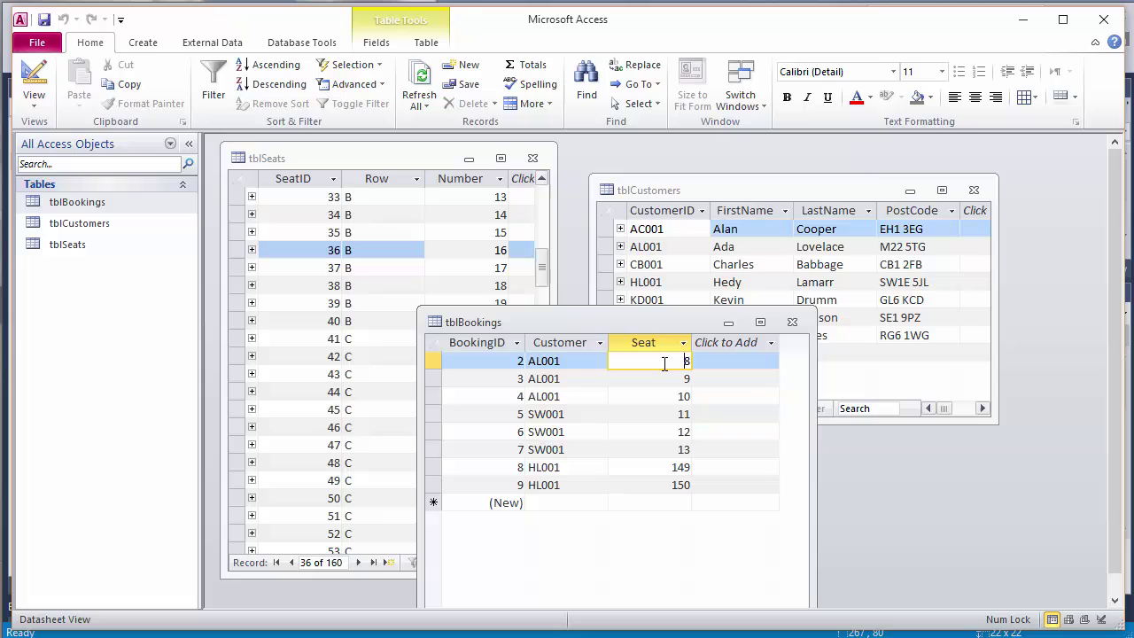
{"action": "left_click", "coordinate": [670, 379]}
{"action": "left_click", "coordinate": [668, 396]}
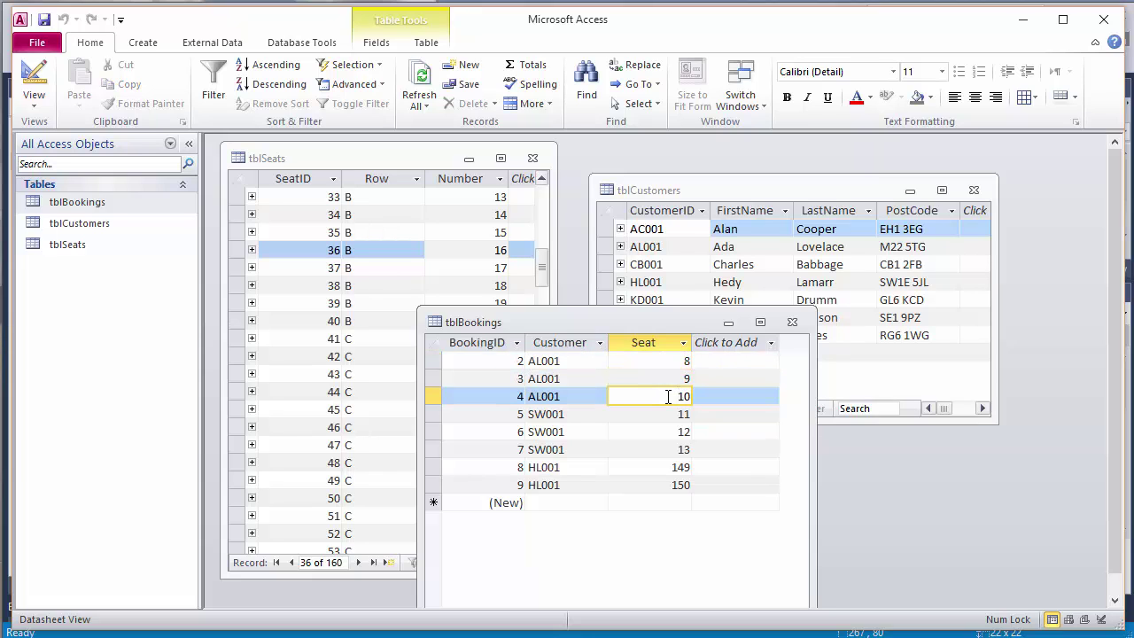
{"action": "left_click", "coordinate": [544, 277]}
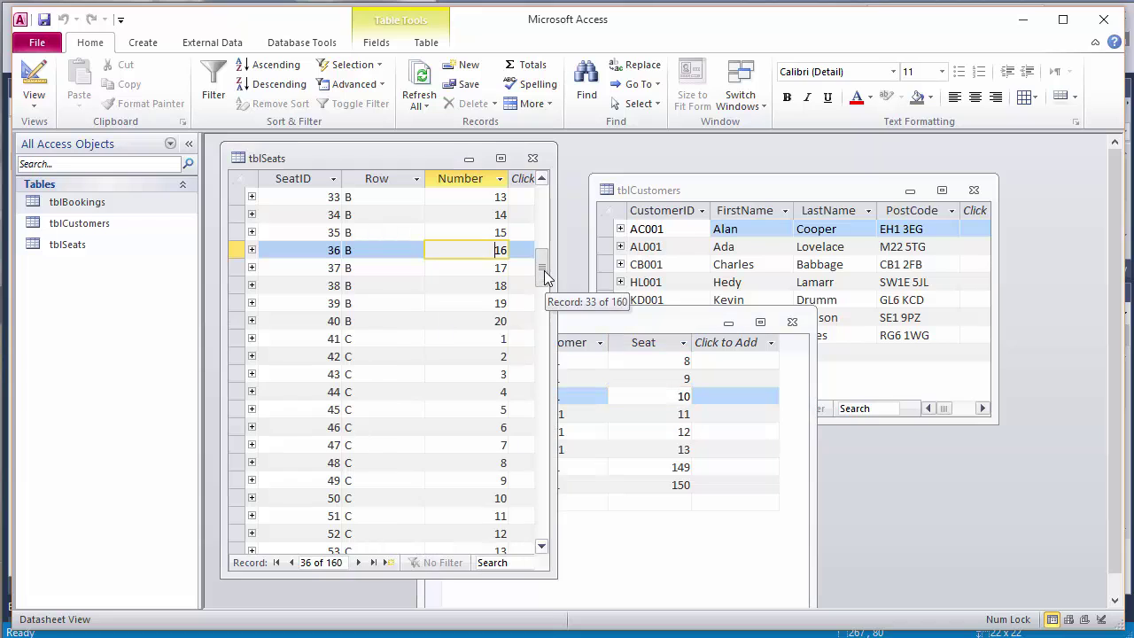
{"action": "left_click_drag", "start_coordinate": [544, 277], "coordinate": [540, 204]}
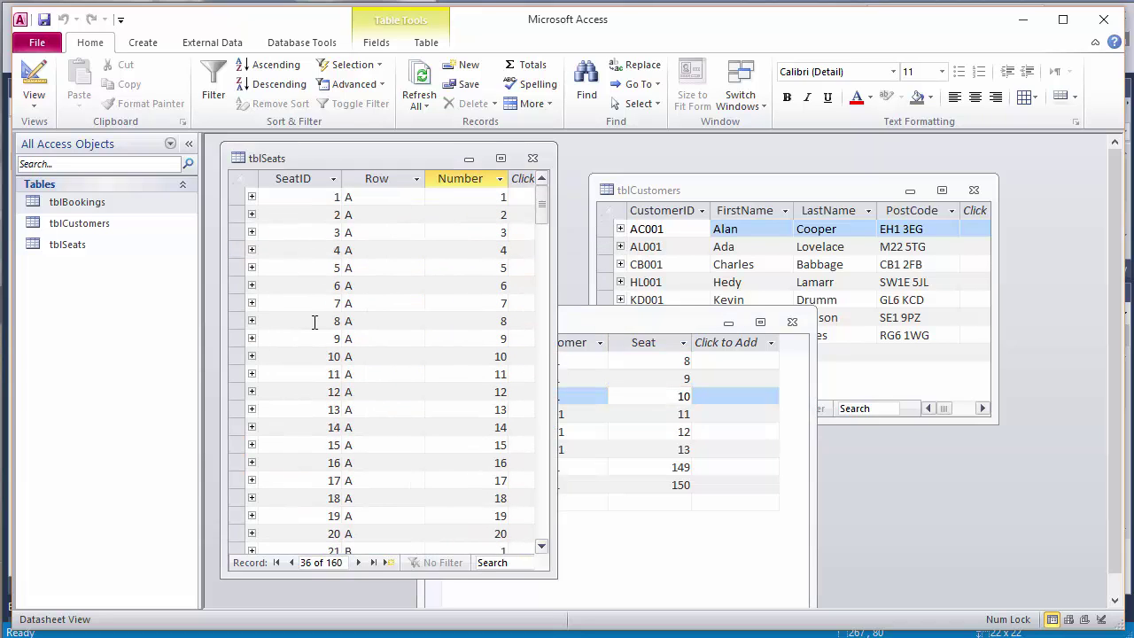
{"action": "left_click", "coordinate": [314, 322]}
{"action": "left_click", "coordinate": [316, 337]}
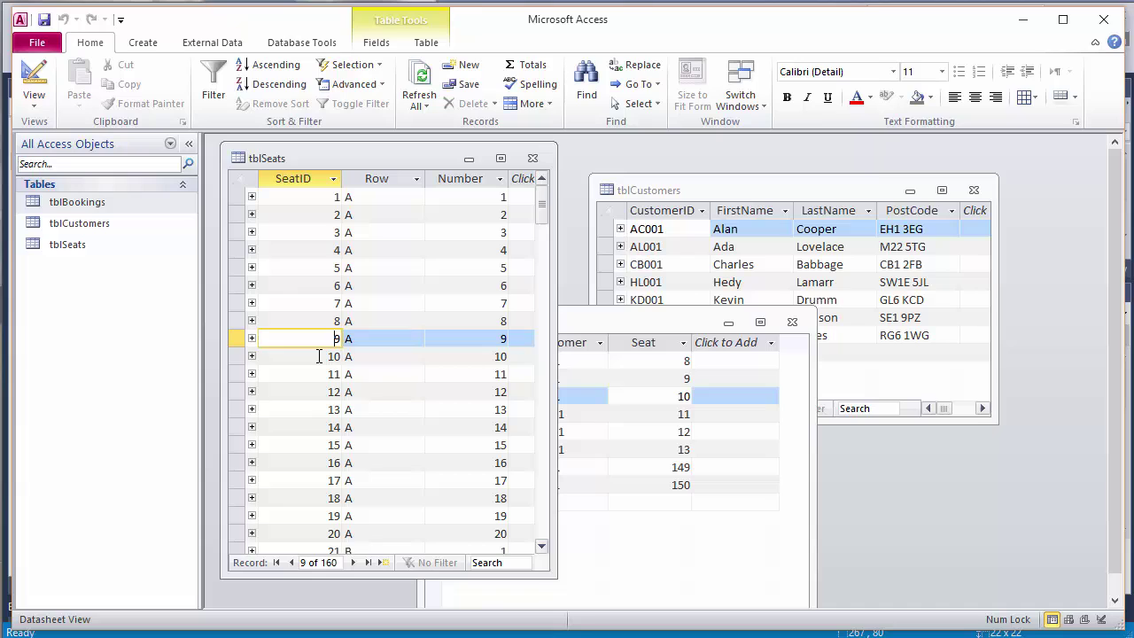
{"action": "left_click", "coordinate": [318, 356]}
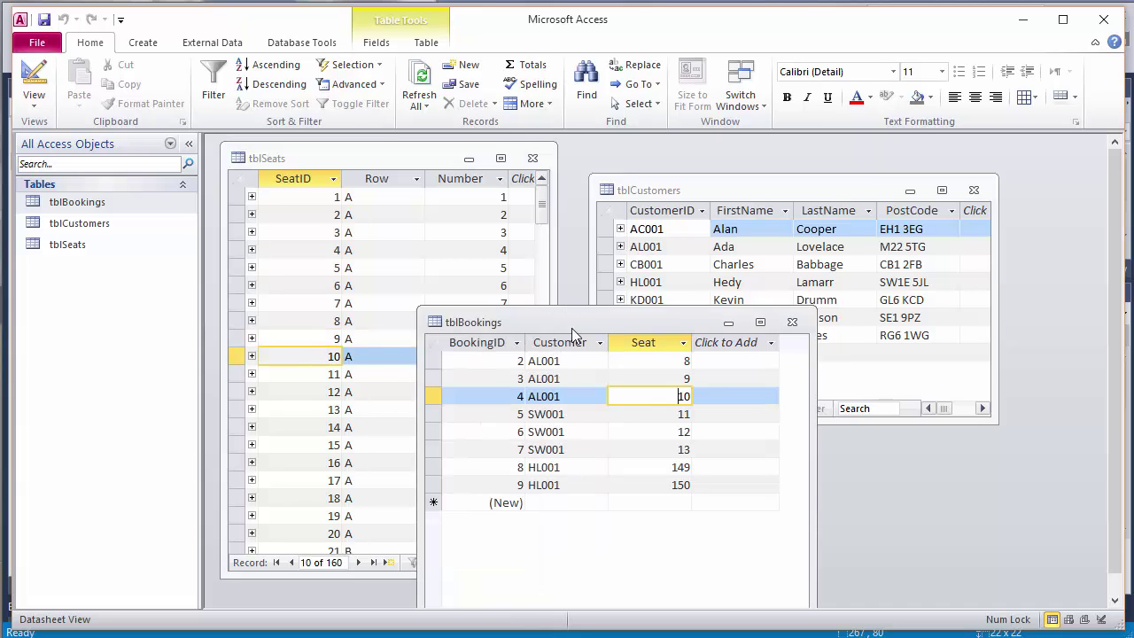
{"action": "left_click", "coordinate": [571, 336]}
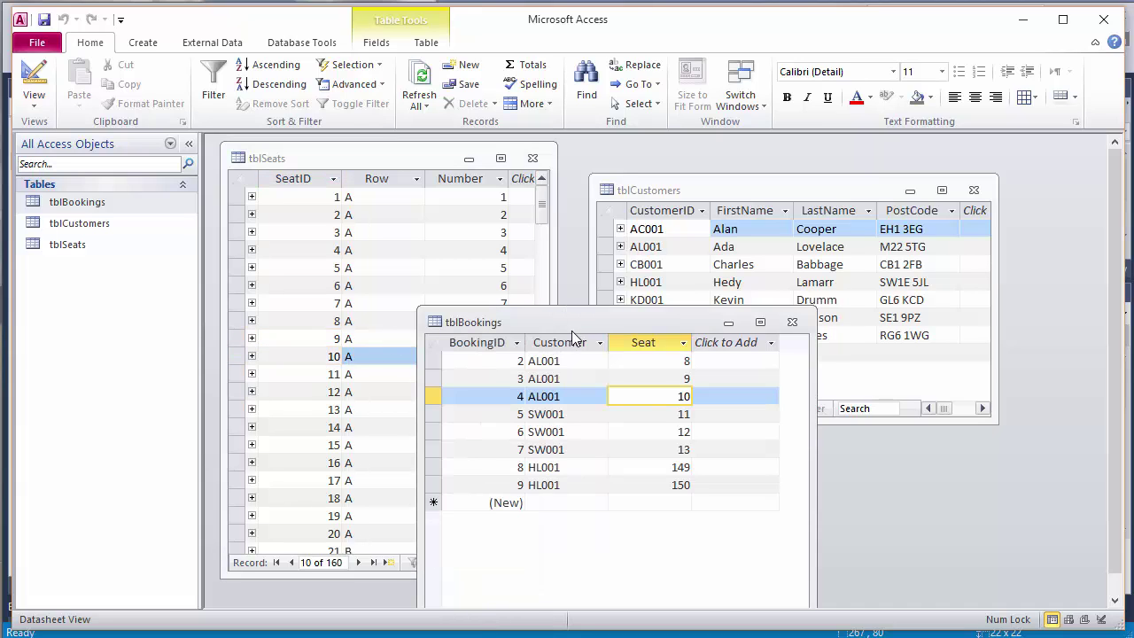
Examine the customer and seat fields of the last two bookings in tblBookings, moving its window to uncover more customer records
{"action": "left_click", "coordinate": [585, 468]}
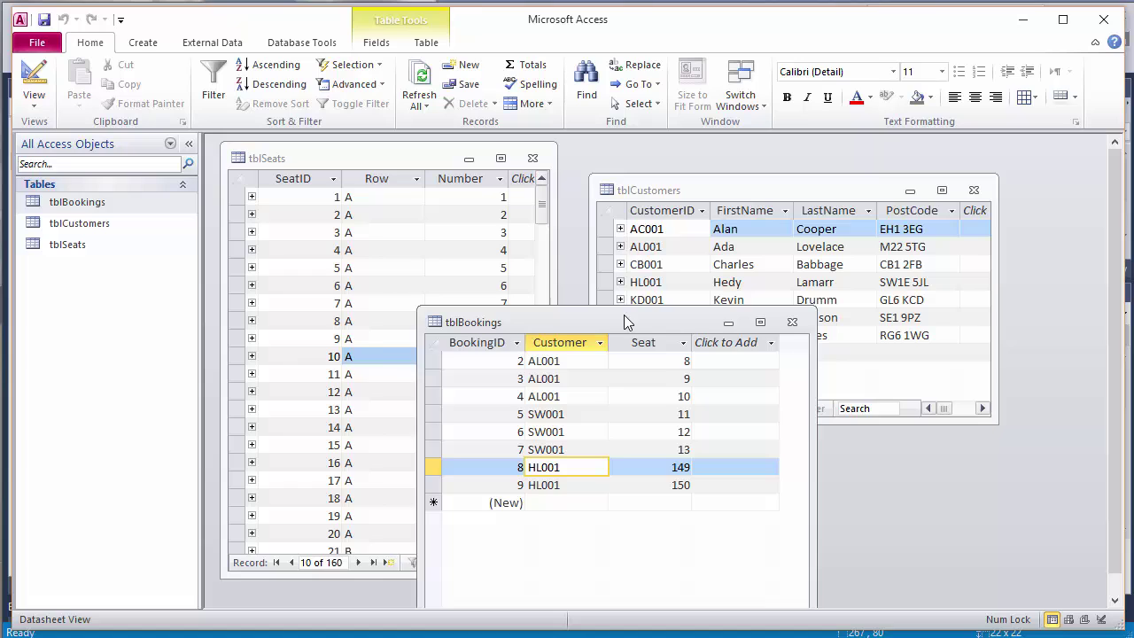
{"action": "left_click_drag", "start_coordinate": [631, 321], "coordinate": [602, 328]}
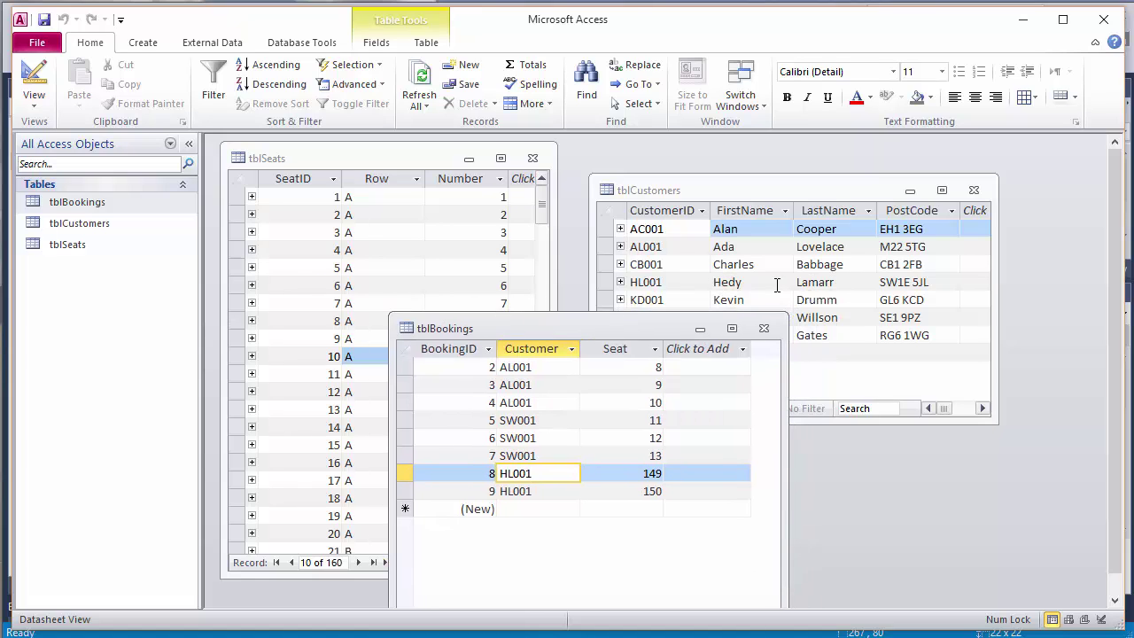
{"action": "left_click", "coordinate": [639, 473]}
{"action": "left_click", "coordinate": [635, 493]}
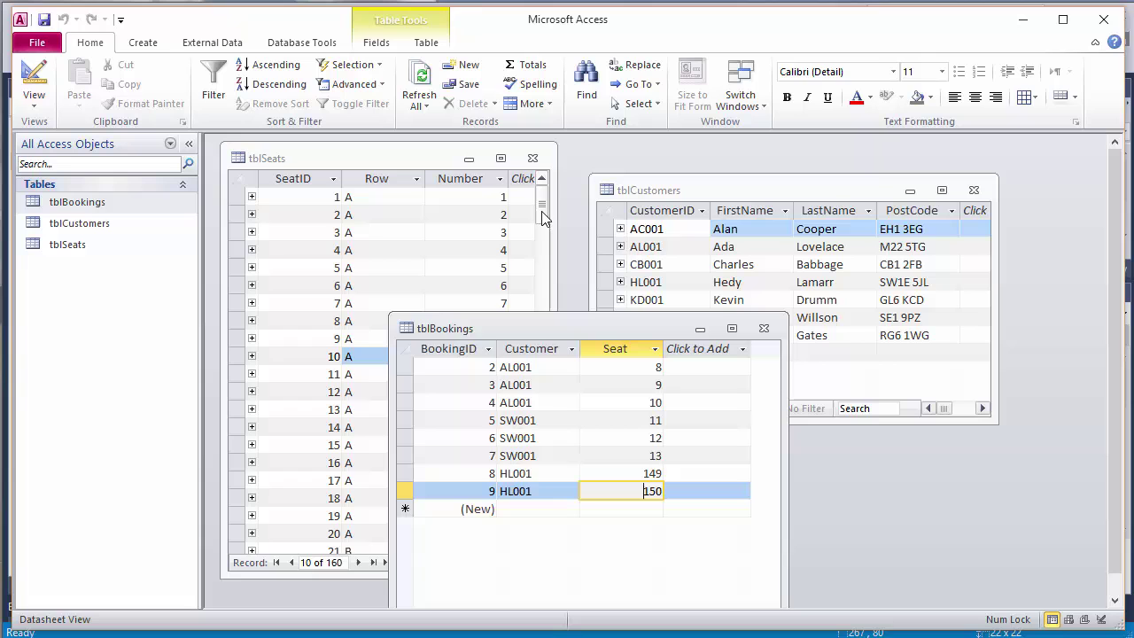
Find the record for seat 150 in tblSeats, check its row and number, and return to tblBookings
{"action": "left_click_drag", "start_coordinate": [544, 219], "coordinate": [557, 485]}
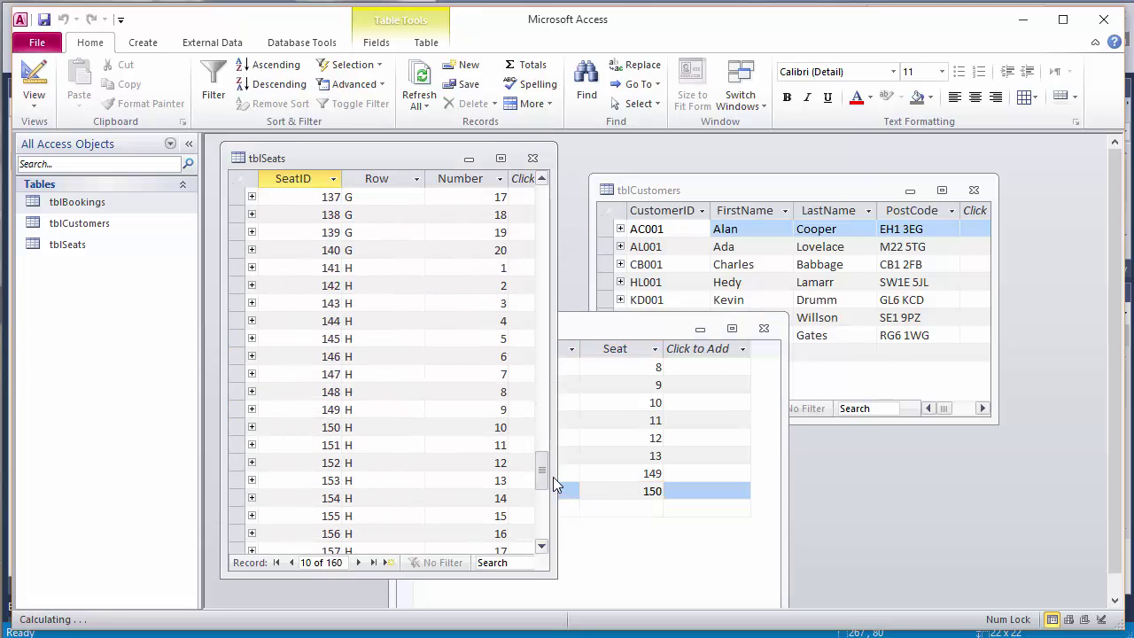
{"action": "left_click", "coordinate": [365, 426]}
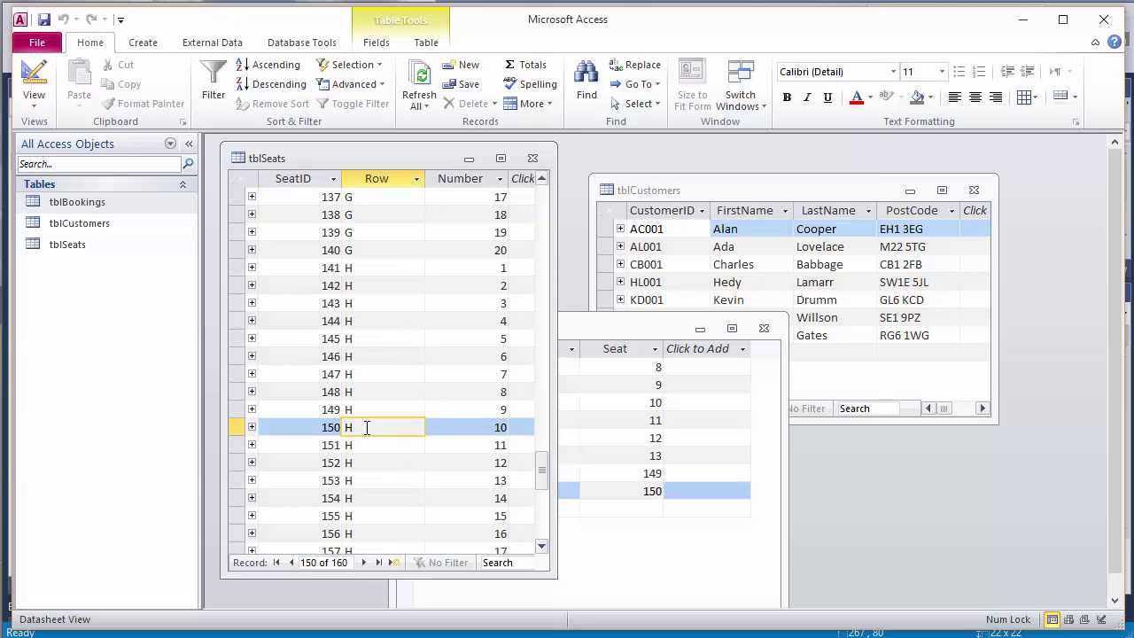
{"action": "left_click", "coordinate": [592, 329]}
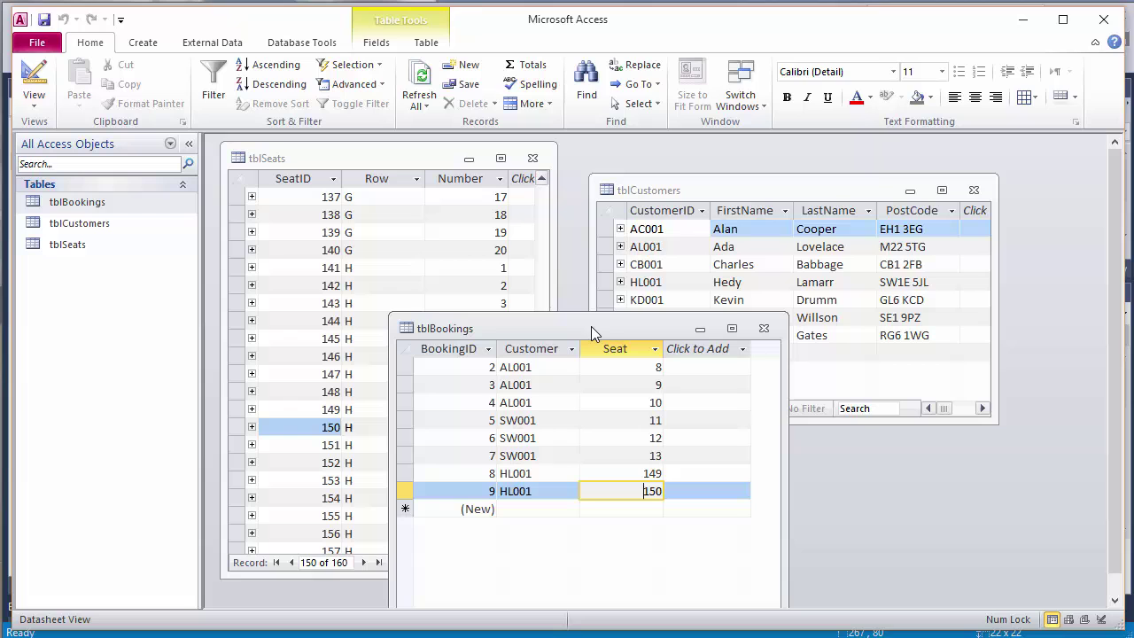
Switch to Visual Studio, inspect the picture box for row H seat 10 on the form, and return to Access
{"action": "left_click", "coordinate": [447, 635]}
{"action": "left_click", "coordinate": [504, 217]}
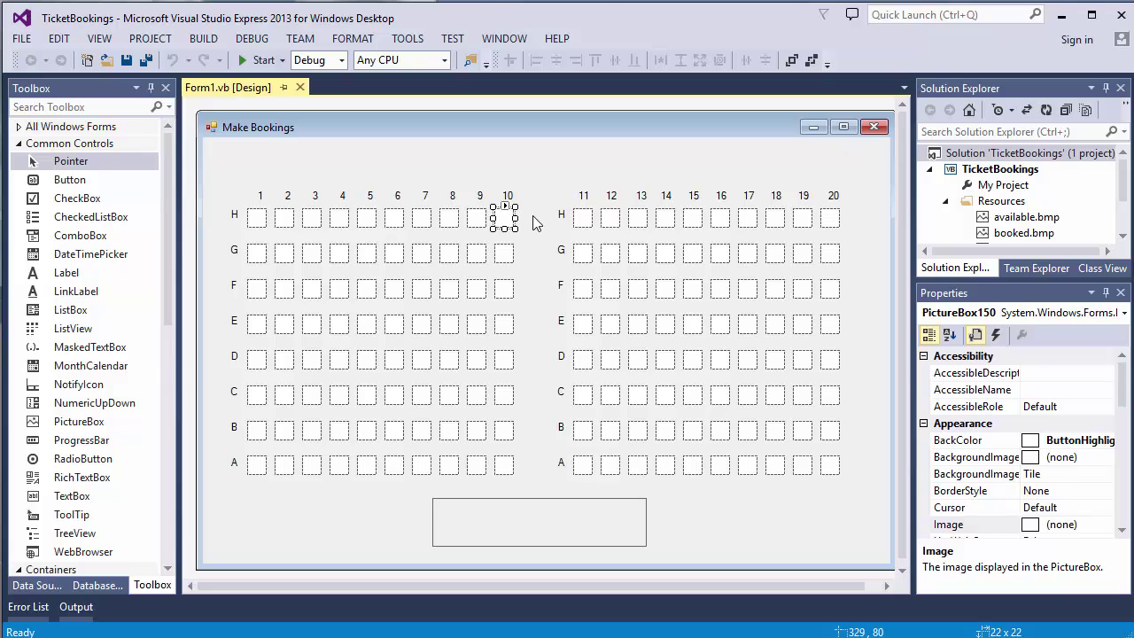
{"action": "key", "text": "alt+Tab"}
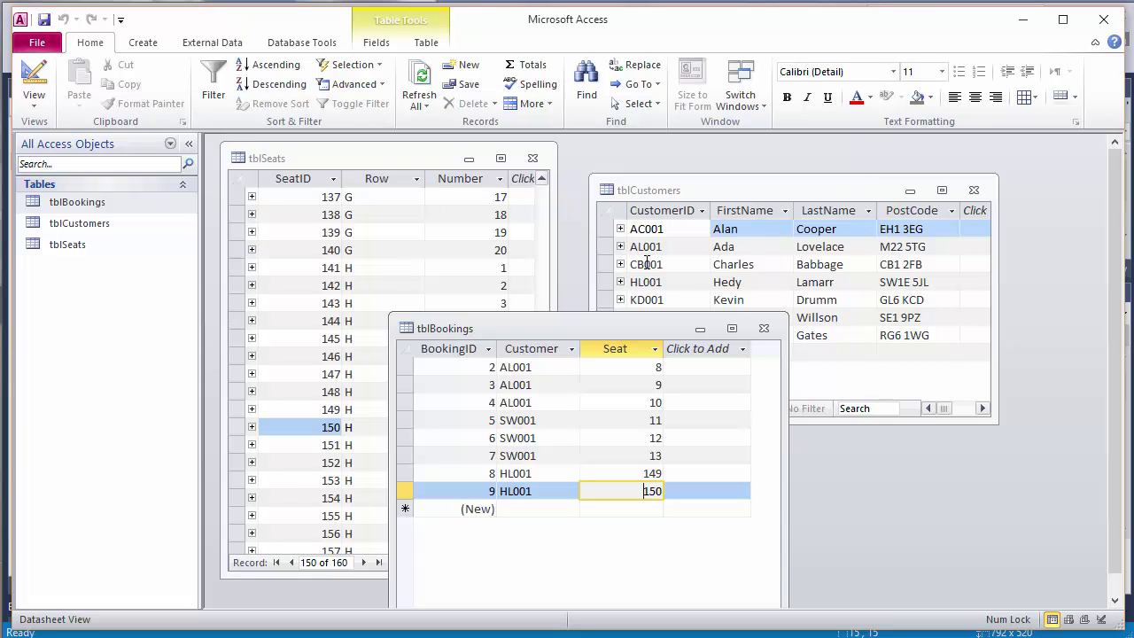
Open the database's Relationships diagram and examine the tblCustomers, tblBookings and tblSeats tables in it
{"action": "left_click", "coordinate": [284, 46]}
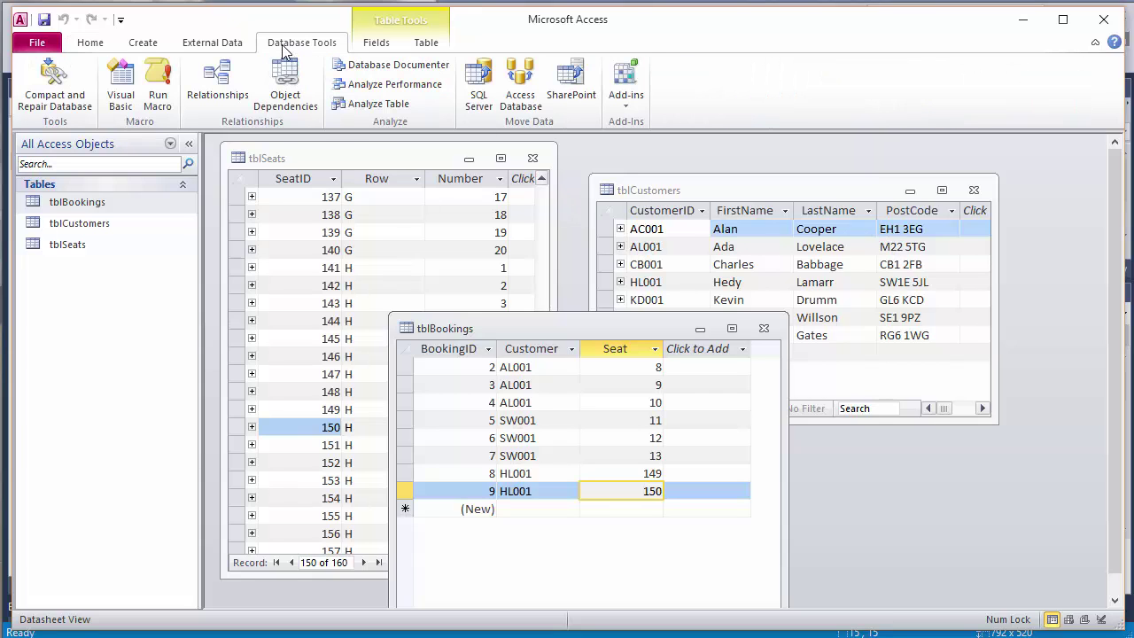
{"action": "left_click", "coordinate": [222, 78]}
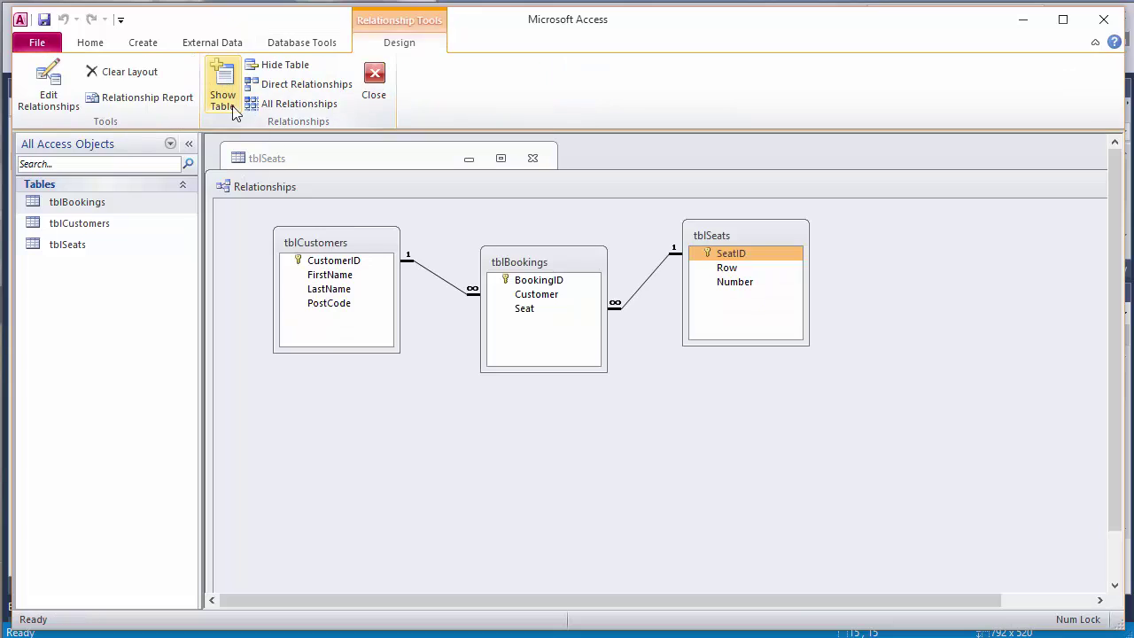
{"action": "left_click", "coordinate": [332, 244]}
{"action": "left_click", "coordinate": [524, 263]}
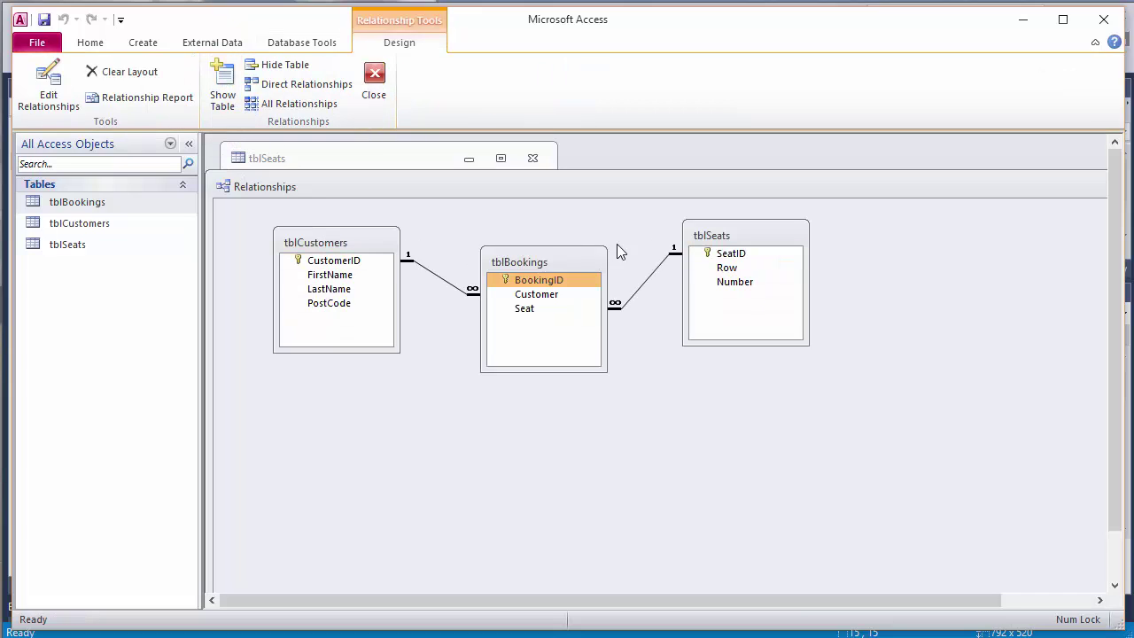
{"action": "left_click", "coordinate": [711, 237]}
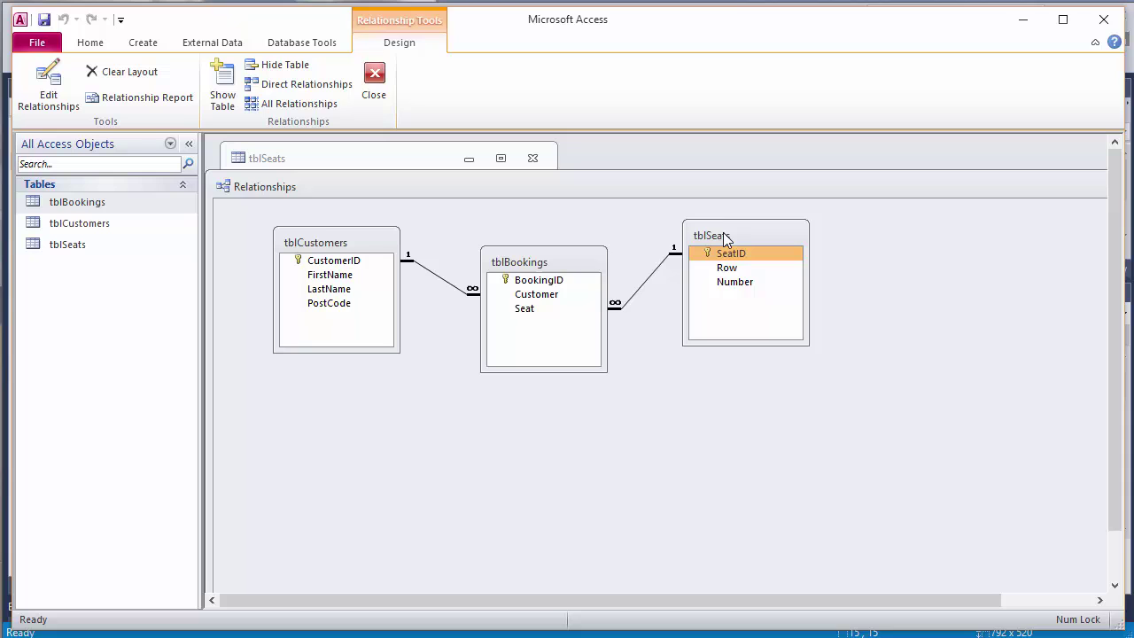
Examine the referential integrity setting of the relationship between tblCustomers and tblBookings, leaving the relationship unedited
{"action": "double_click", "coordinate": [439, 275]}
{"action": "left_click", "coordinate": [432, 273]}
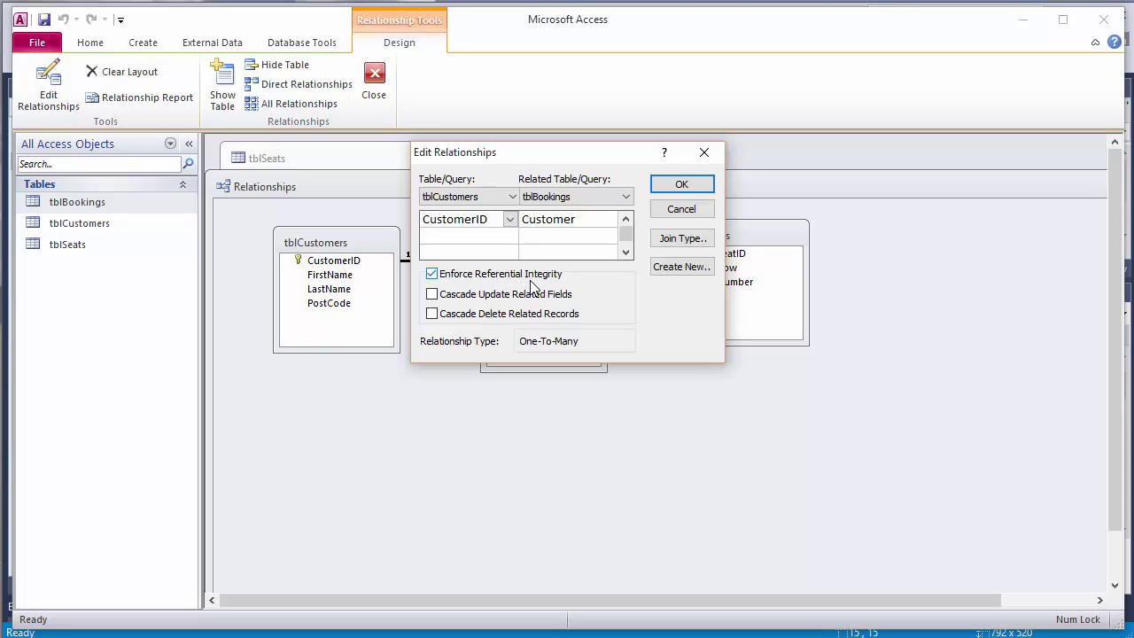
{"action": "left_click", "coordinate": [681, 209]}
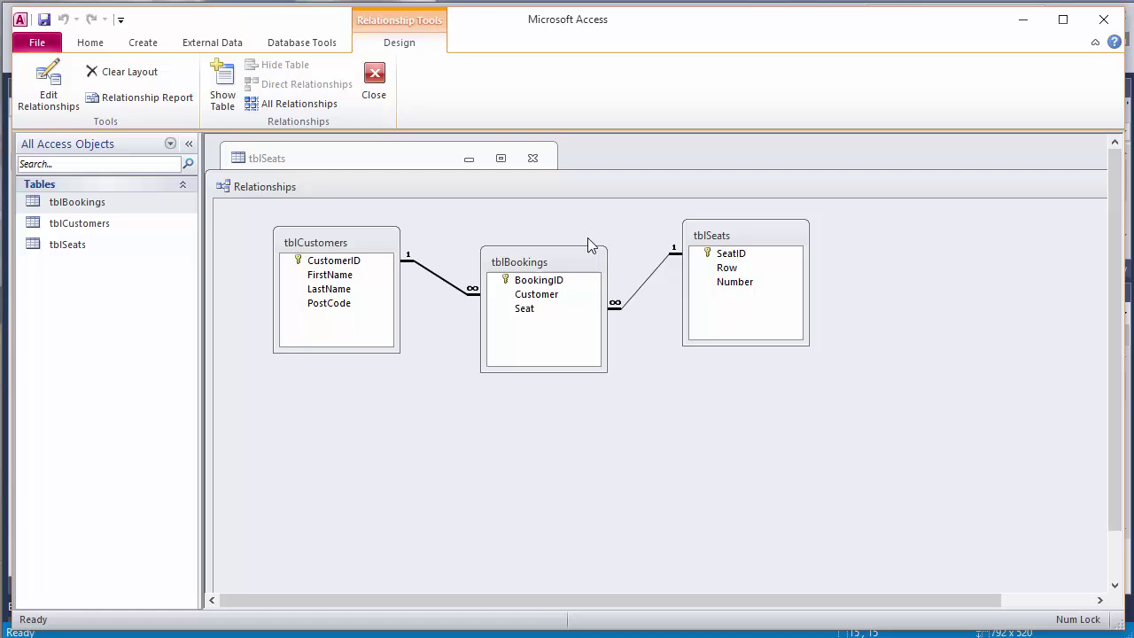
Review how the Customer and Seat fields of tblBookings link to the other tables, and close the Relationships diagram
{"action": "left_click", "coordinate": [538, 295]}
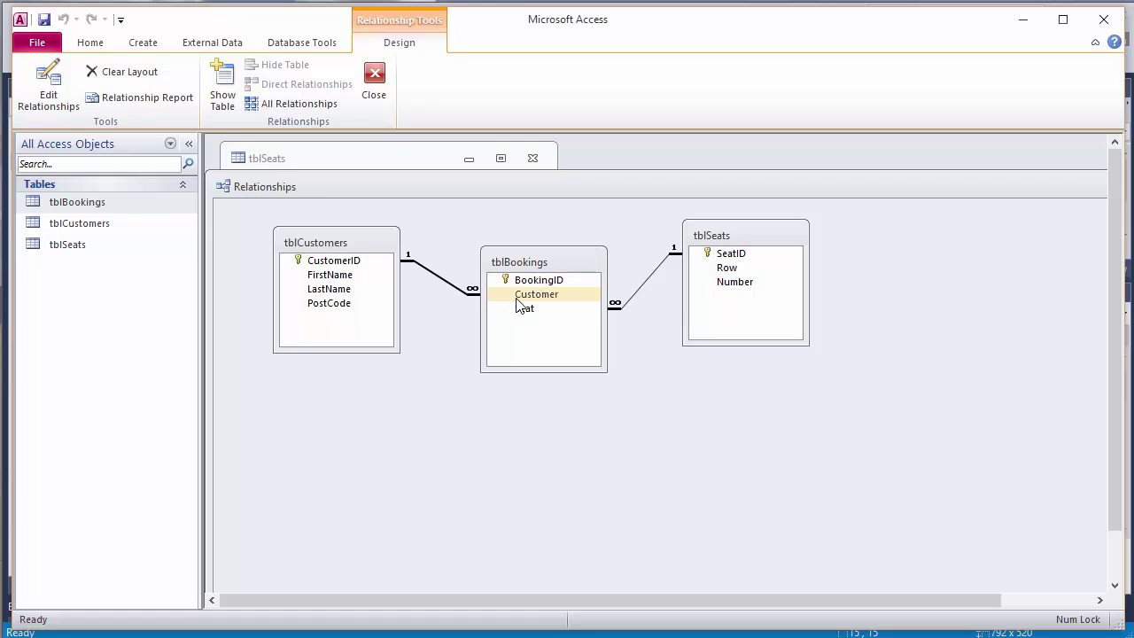
{"action": "left_click", "coordinate": [411, 267]}
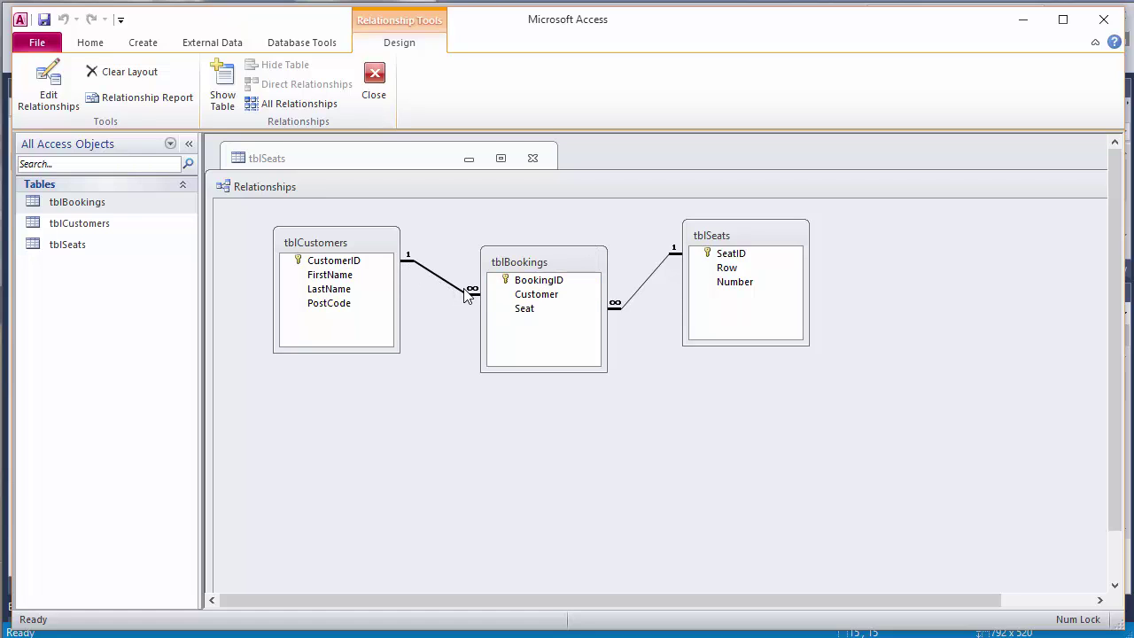
{"action": "left_click", "coordinate": [534, 310]}
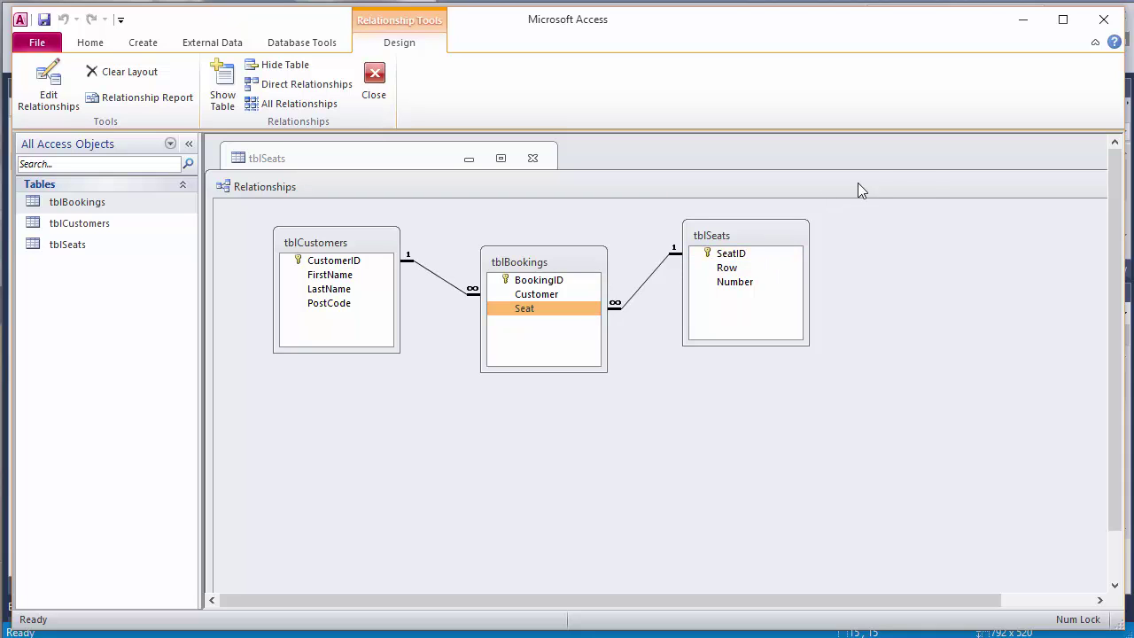
{"action": "left_click_drag", "start_coordinate": [921, 183], "coordinate": [837, 184]}
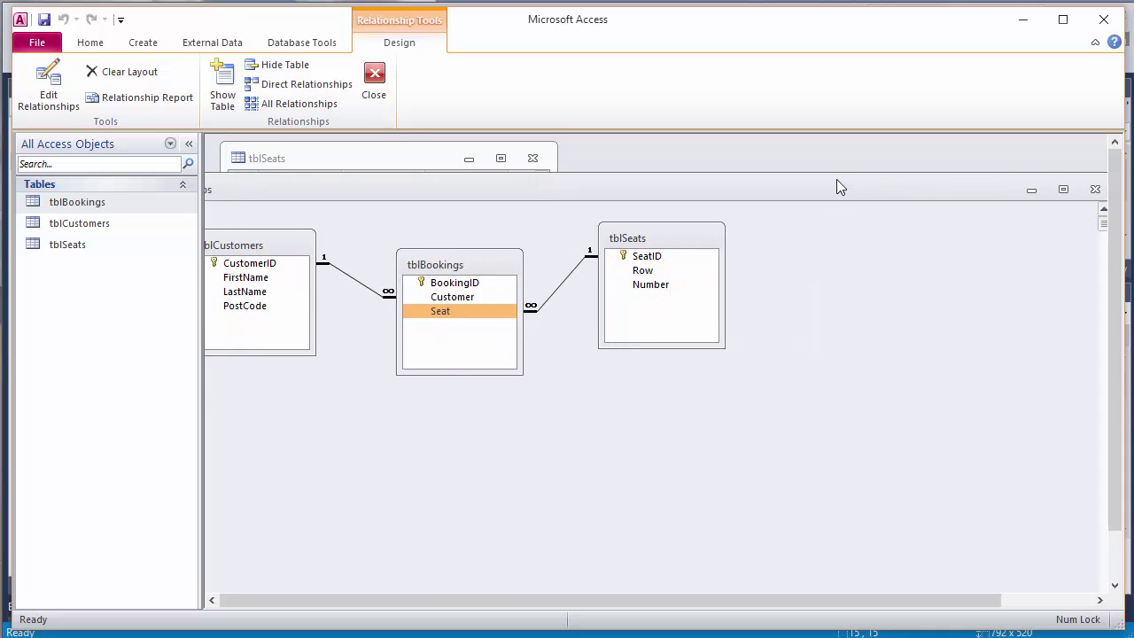
{"action": "left_click", "coordinate": [1092, 187]}
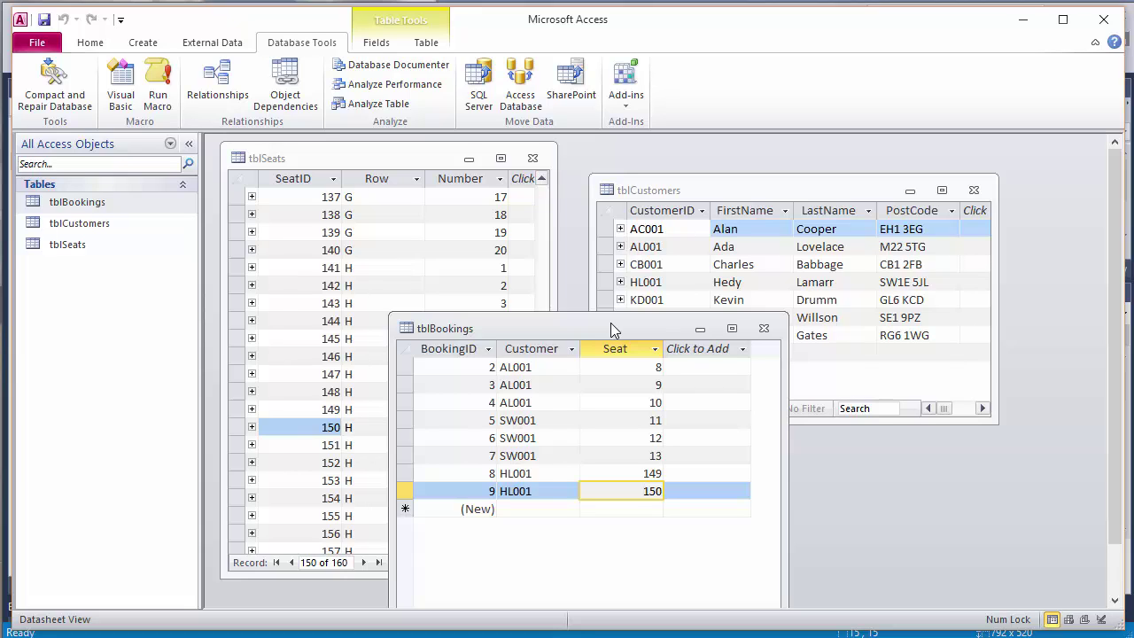
Shift the tblBookings window aside and examine the SeatID, Row and Number fields of seat record 18 in tblSeats
{"action": "left_click_drag", "start_coordinate": [611, 322], "coordinate": [642, 302]}
{"action": "left_click", "coordinate": [412, 161]}
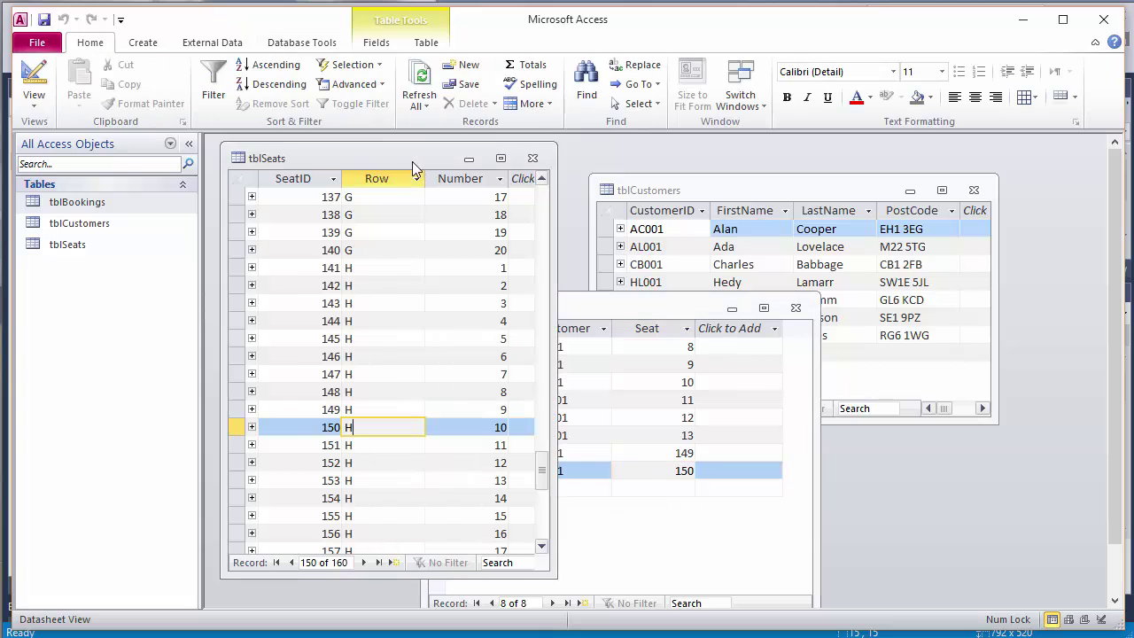
{"action": "left_click_drag", "start_coordinate": [539, 464], "coordinate": [537, 220]}
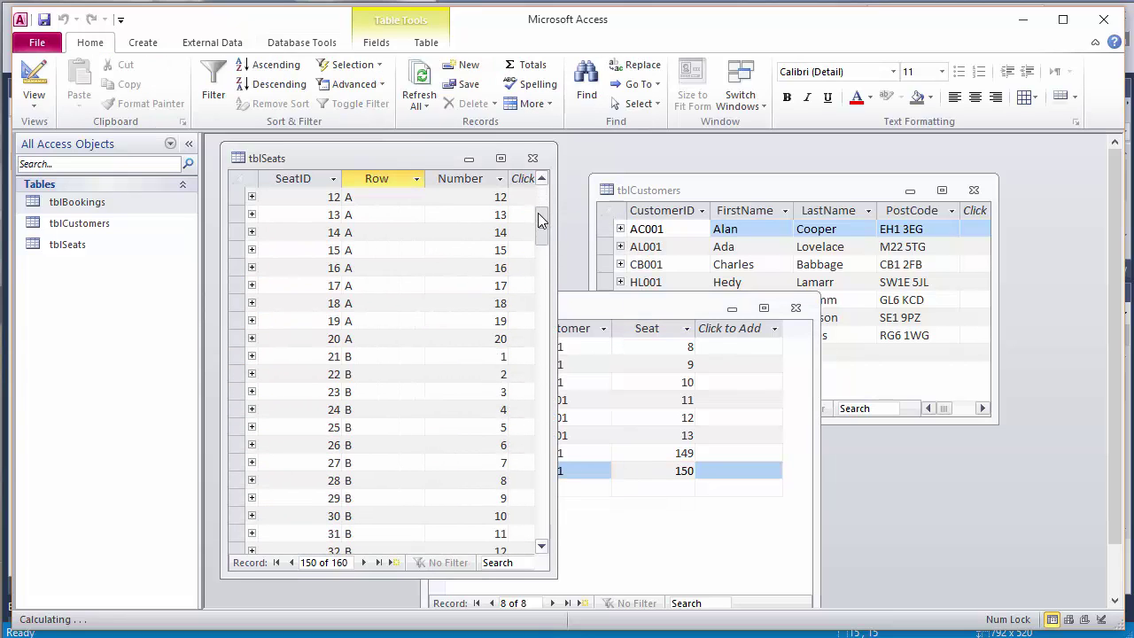
{"action": "left_click", "coordinate": [318, 304]}
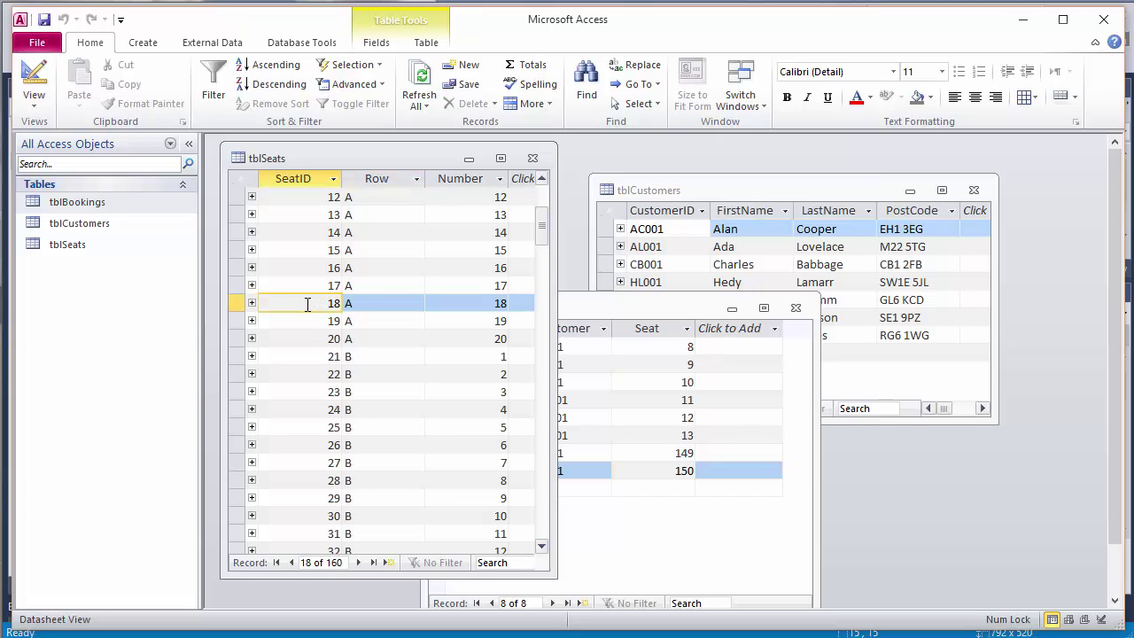
{"action": "left_click", "coordinate": [367, 303]}
{"action": "left_click", "coordinate": [471, 302]}
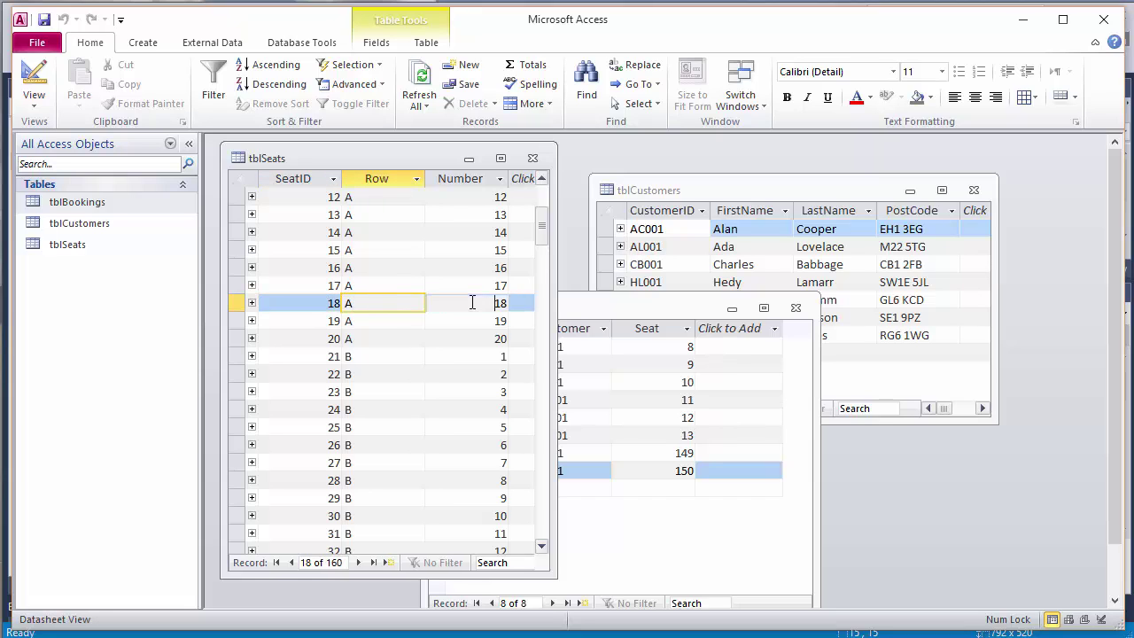